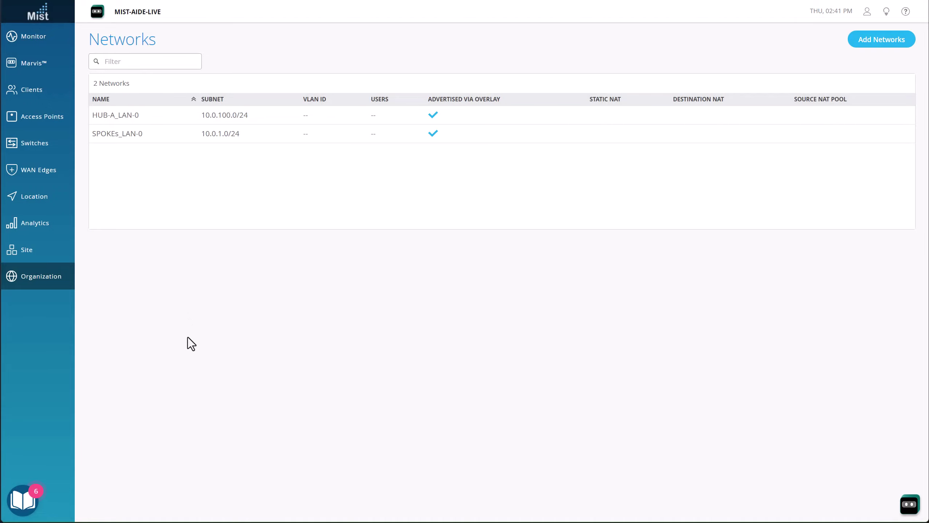
Open the SPOKEs template from the organization's WAN Edge Templates
mouse_move(40, 282)
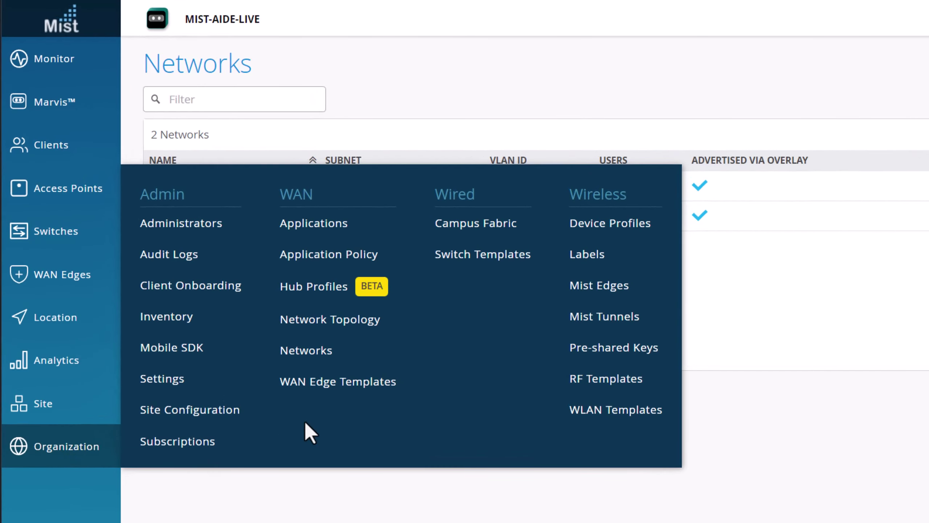
click(366, 393)
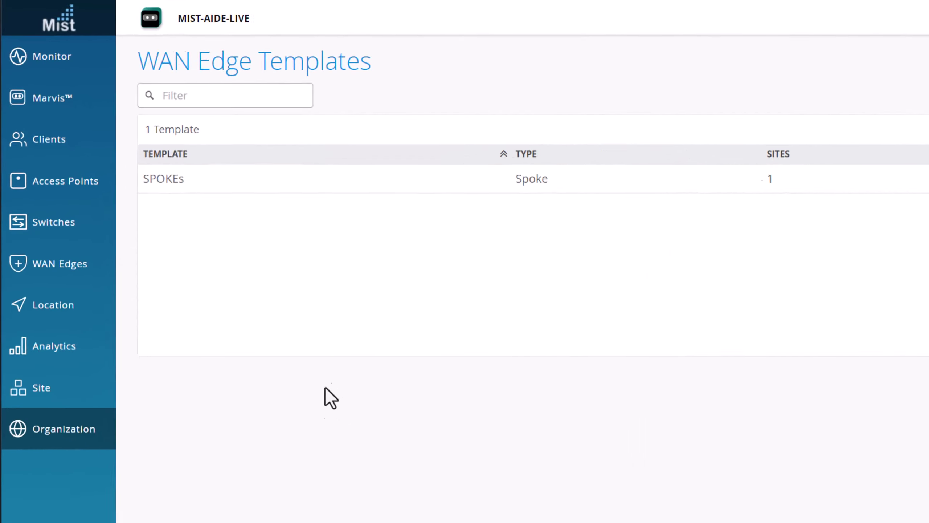
click(223, 183)
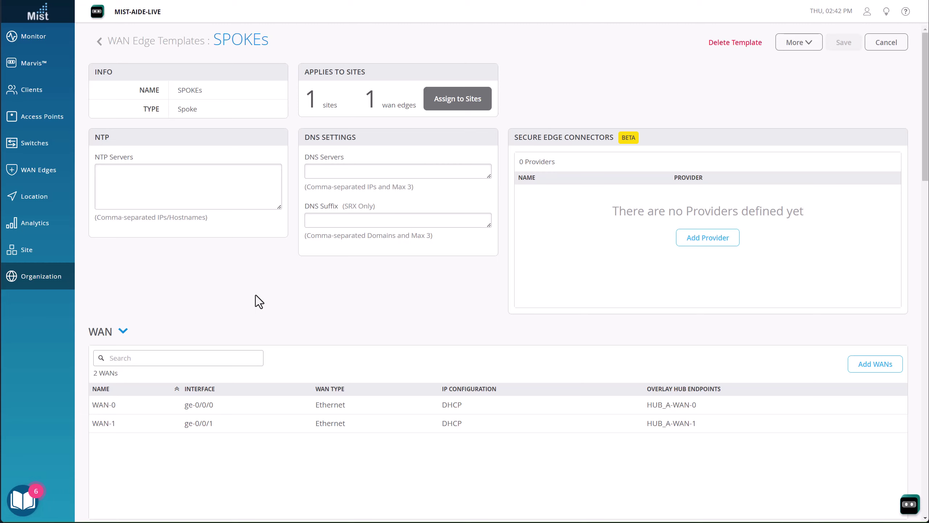
Start a new traffic steering profile in the SPOKEs template, named TO-VPN with the ECMP strategy
scroll(255, 294, down, 6)
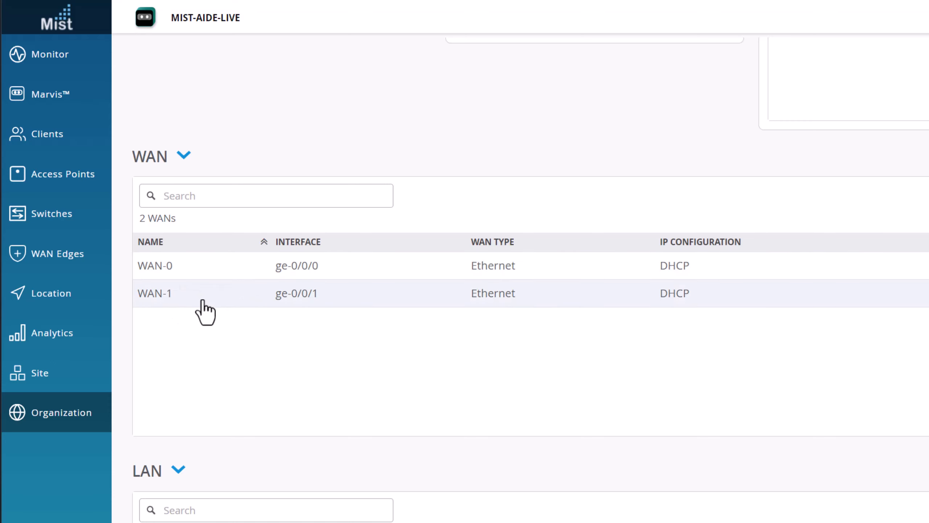
scroll(456, 291, down, 5)
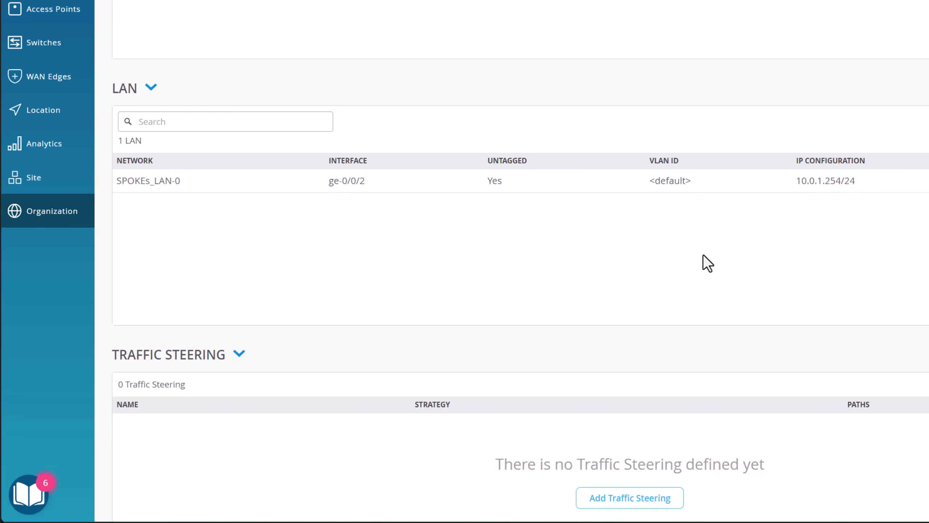
scroll(684, 259, down, 3)
scroll(684, 252, down, 6)
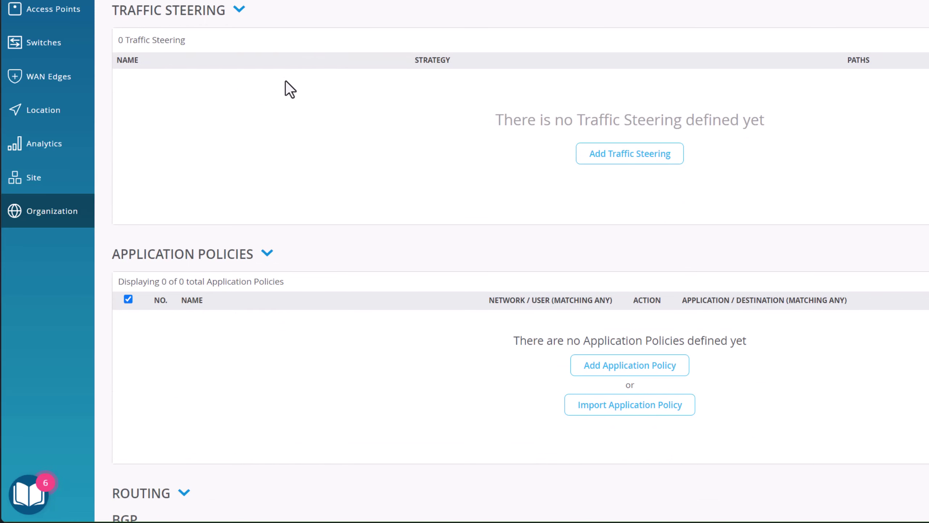
scroll(351, 139, up, 3)
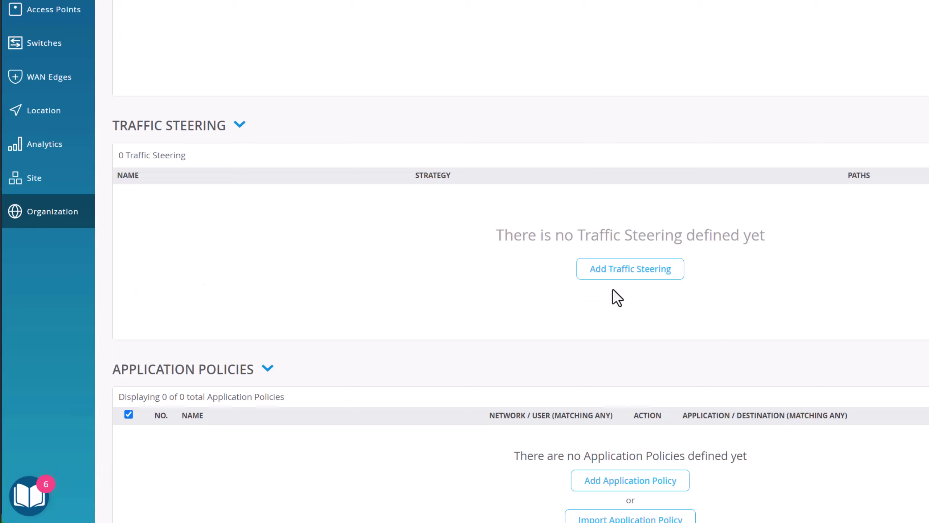
click(638, 272)
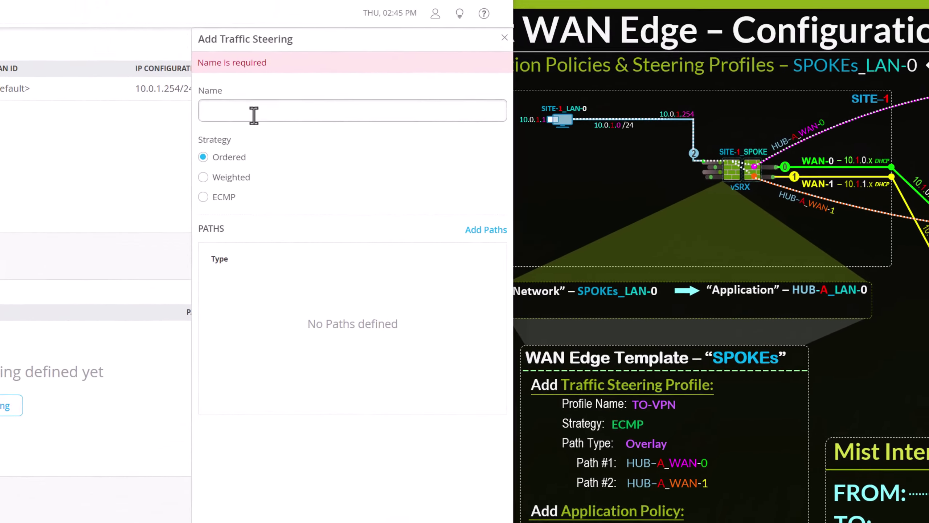
click(222, 118)
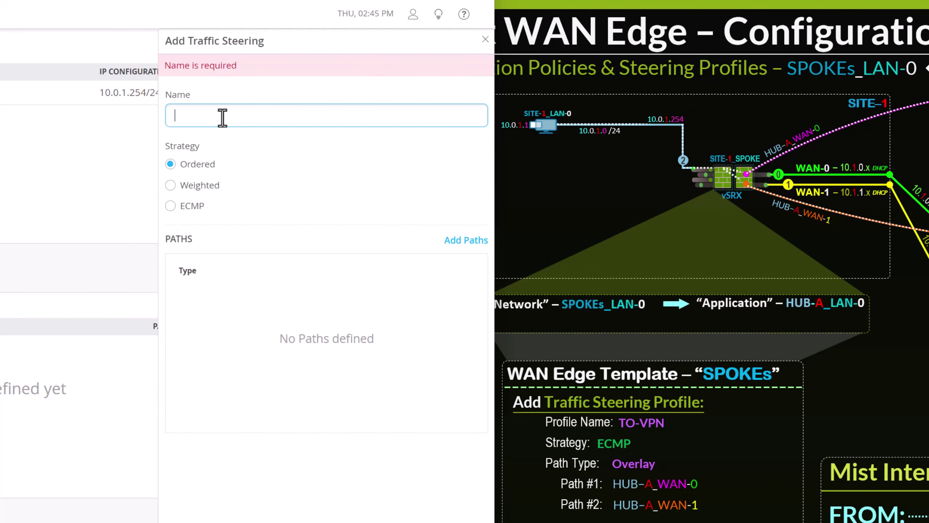
text(TO-VPN)
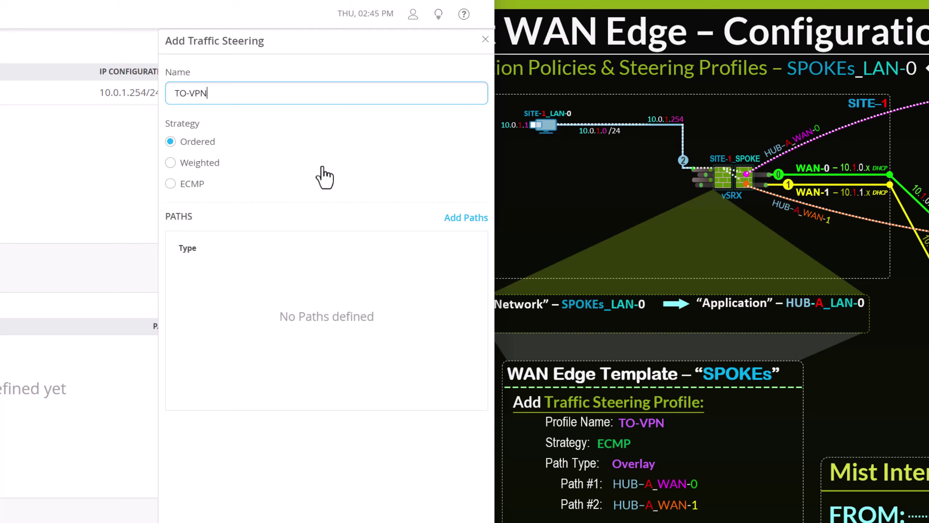
click(201, 186)
Add an Overlay path to the TO-VPN profile using HUB_A-WAN-0
click(476, 219)
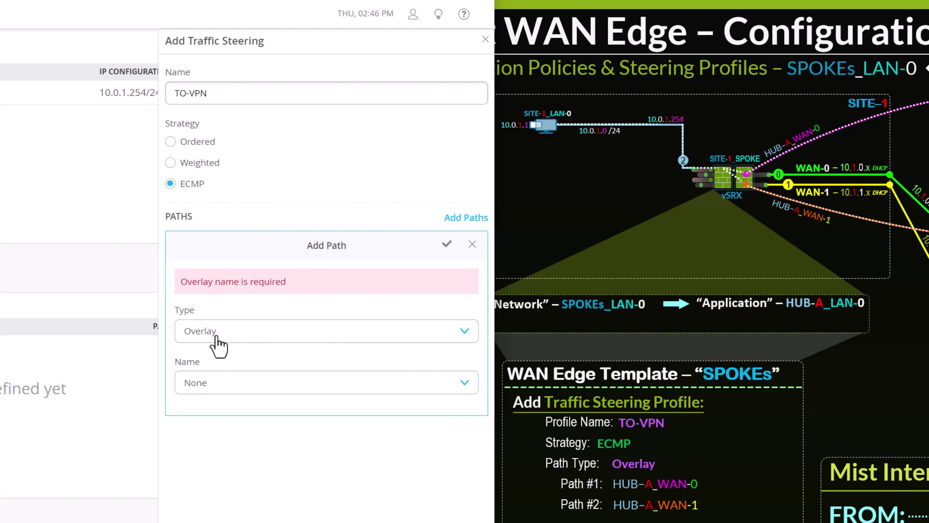
click(264, 342)
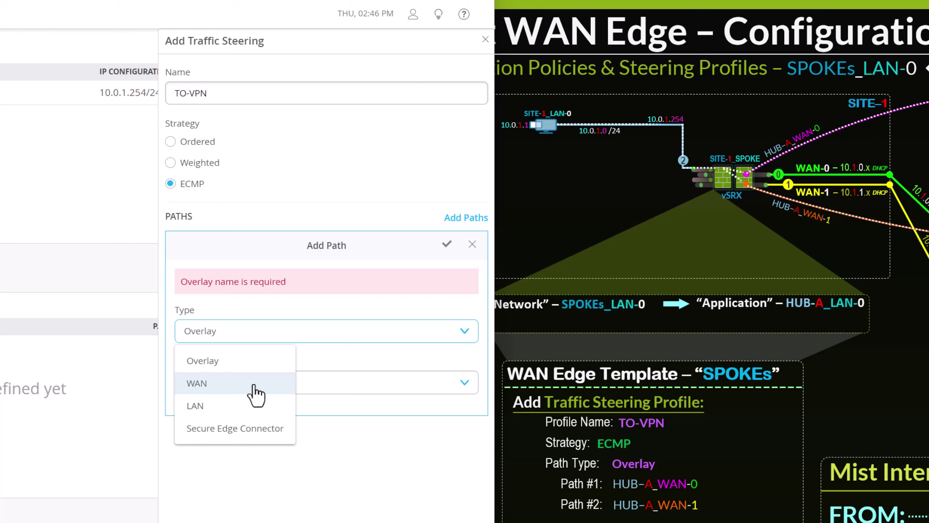
click(246, 360)
click(277, 388)
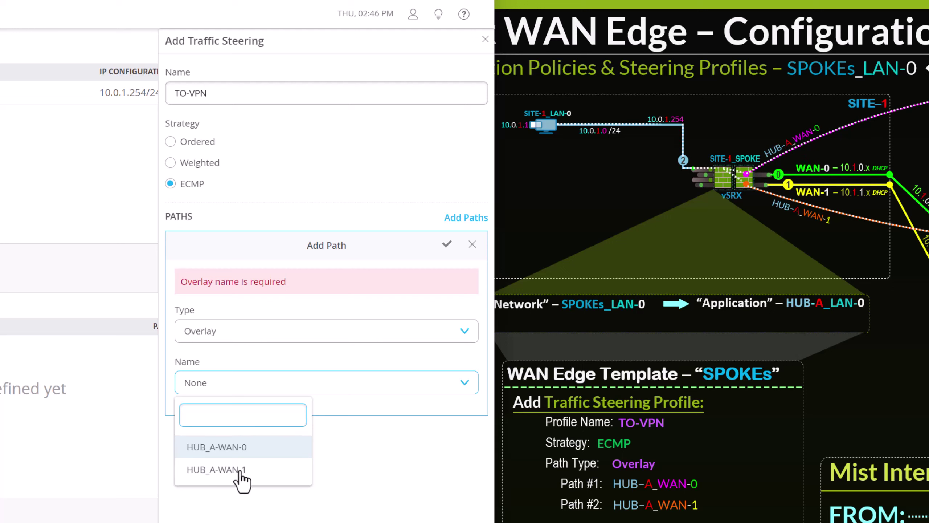
click(257, 447)
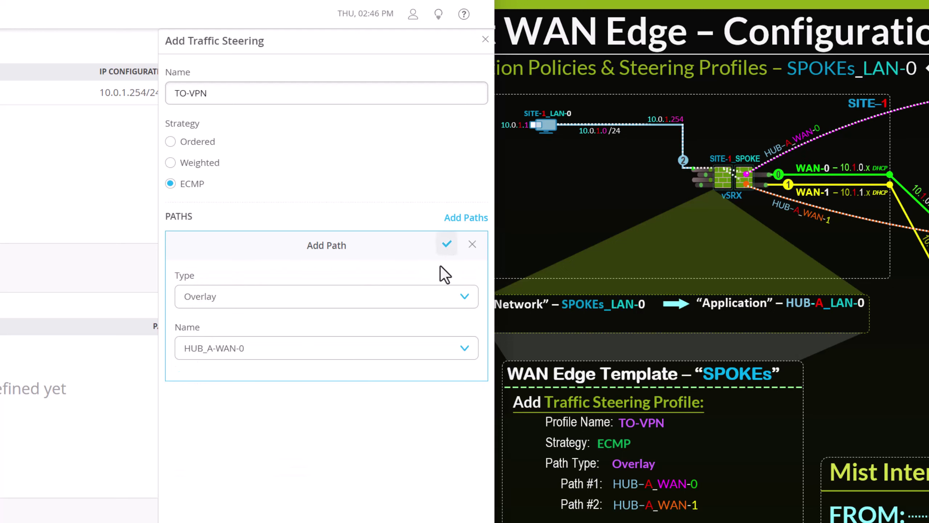
click(447, 244)
Add a second Overlay path using HUB_A-WAN-1 and add the finished TO-VPN profile to the template
click(466, 217)
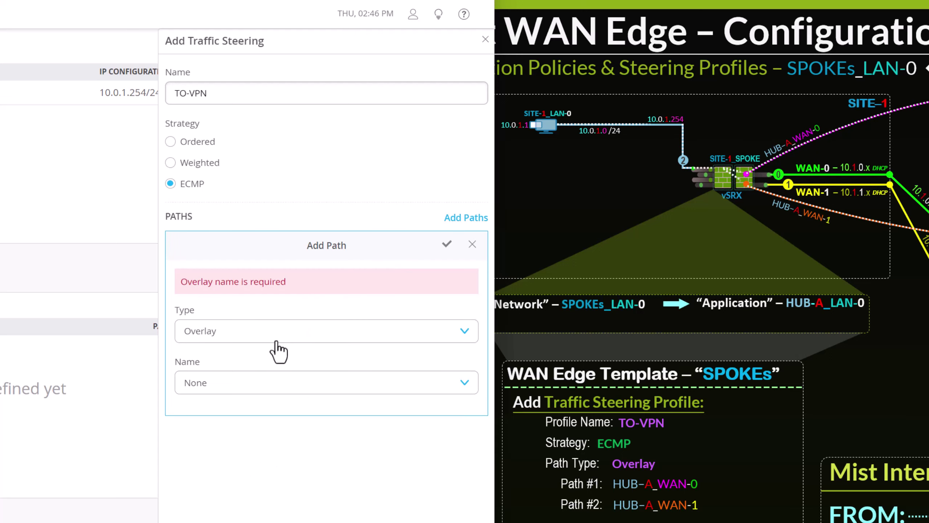
click(210, 384)
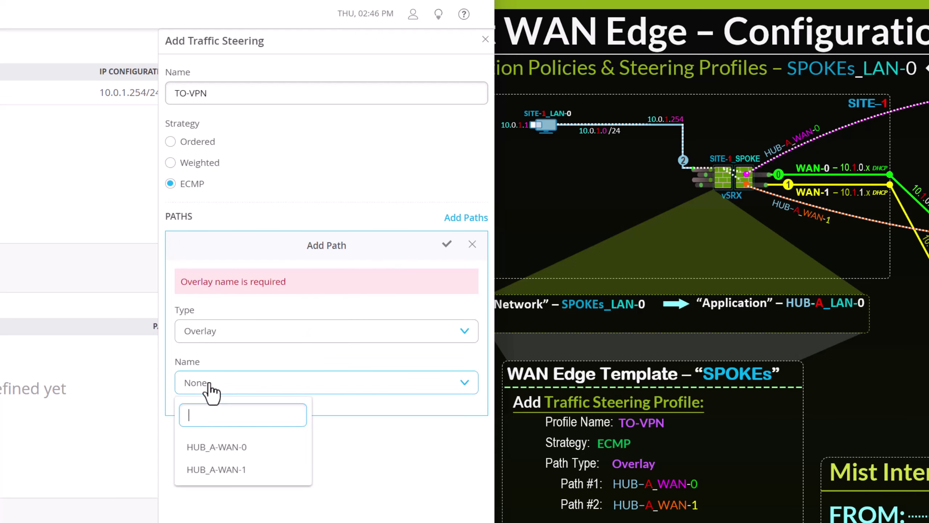
click(248, 469)
click(446, 245)
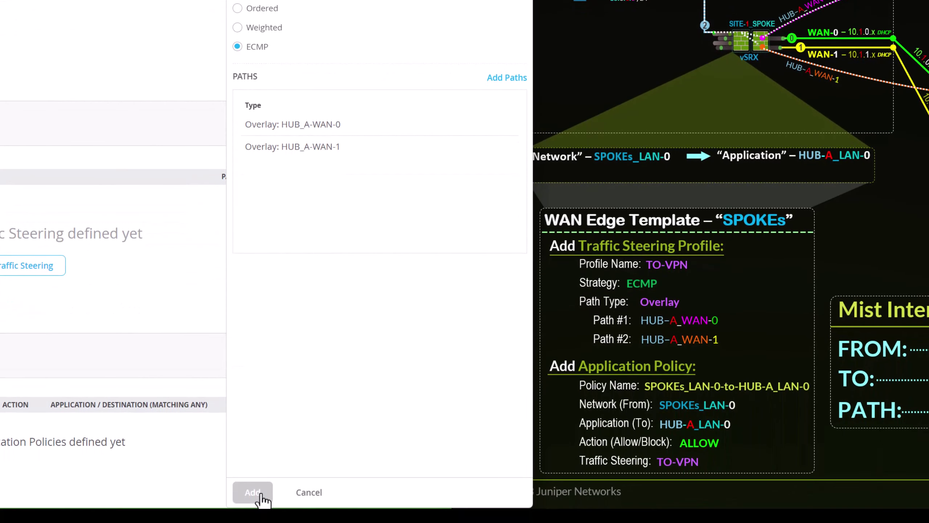
click(261, 494)
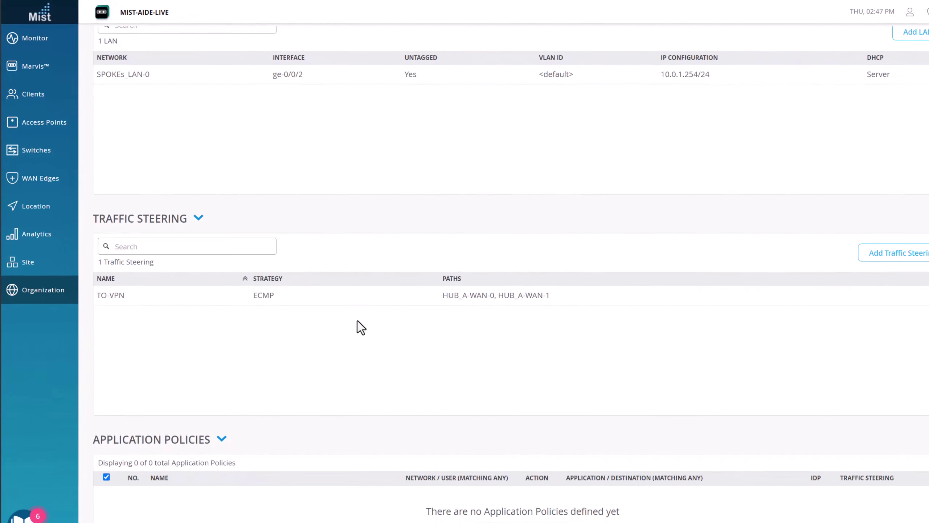
Add an application policy to the template and name it SPOKEs_LAN-0-to-HUB-A_LAN-0
scroll(357, 320, down, 6)
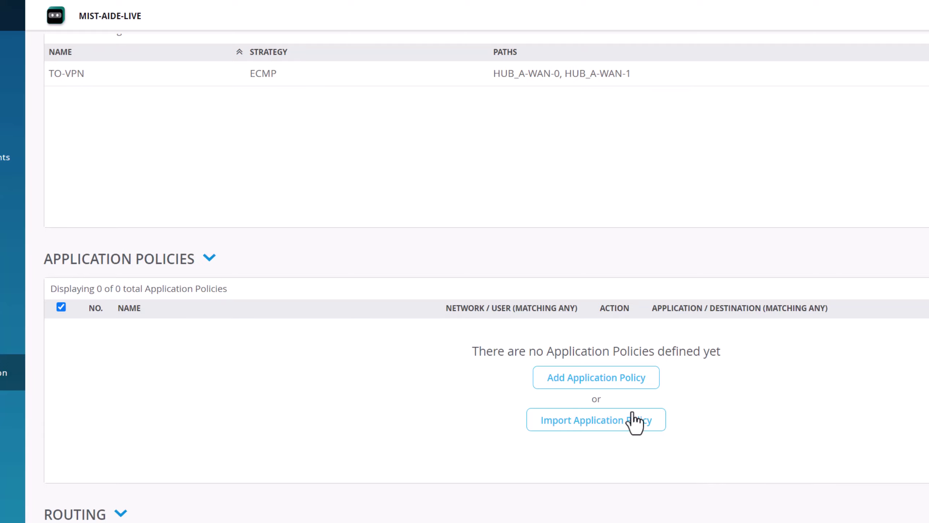
click(559, 381)
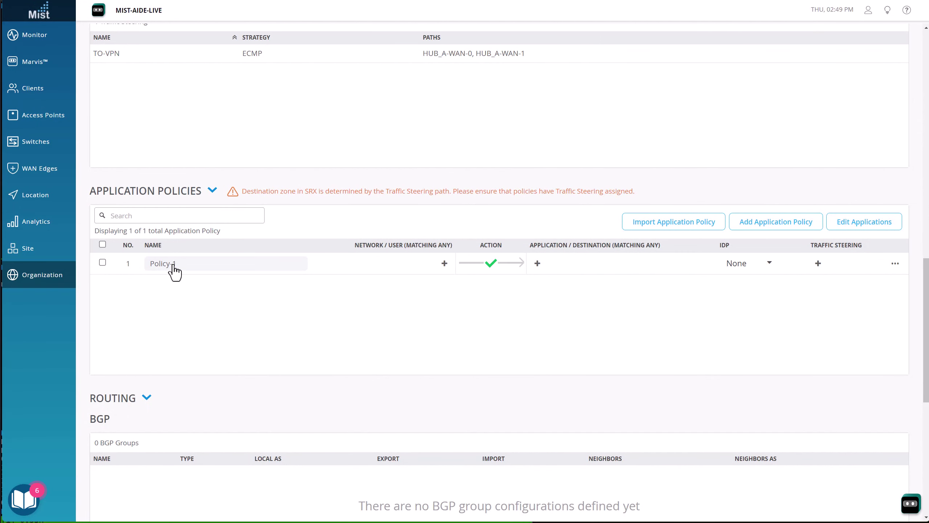
click(174, 267)
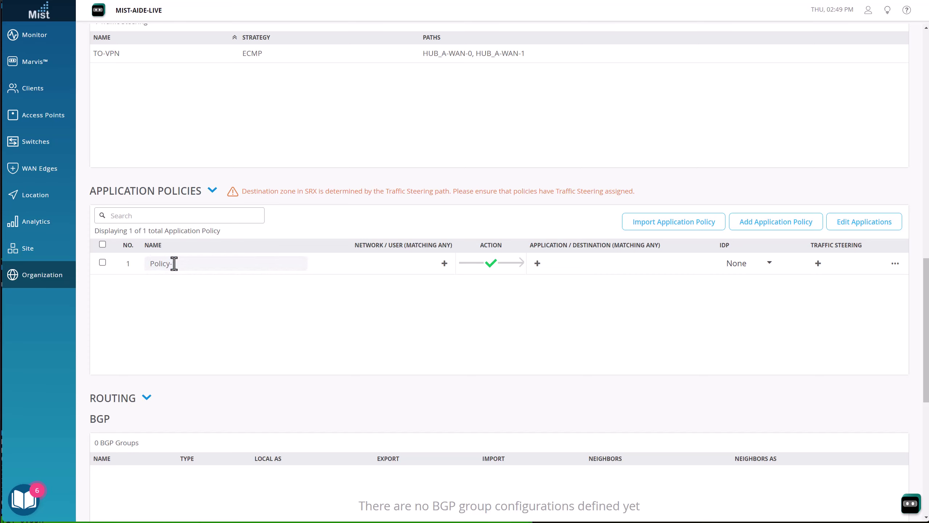
key(super+Tab)
key(Escape)
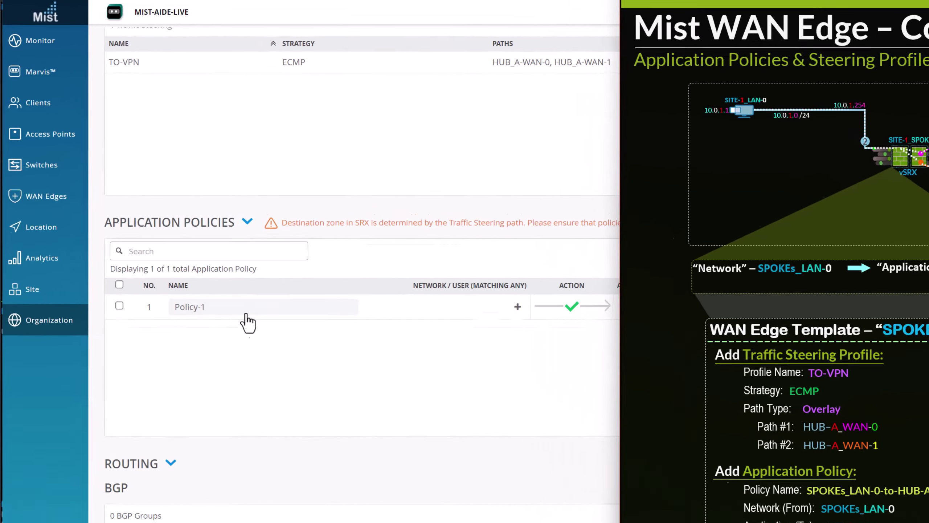
click(231, 308)
text(SPOKEs_LAN-0-to-HUB-A_LAN-0)
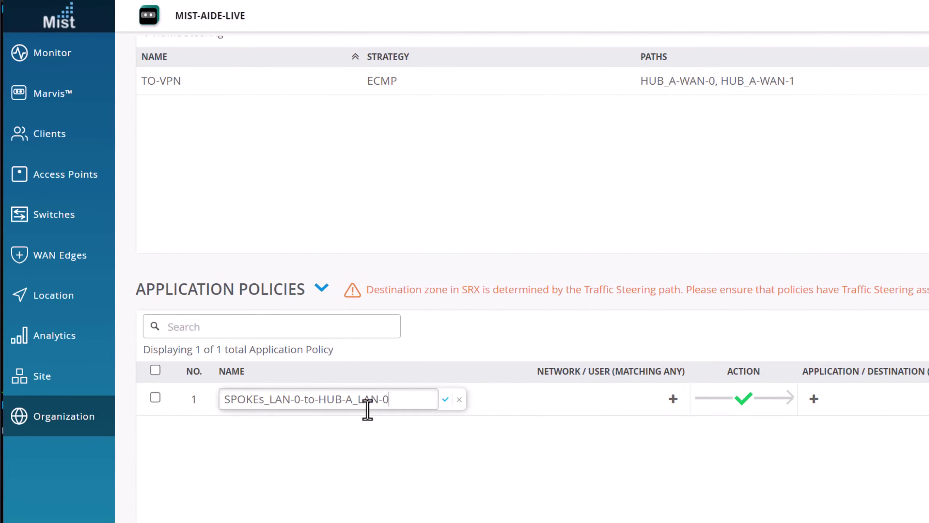
click(445, 399)
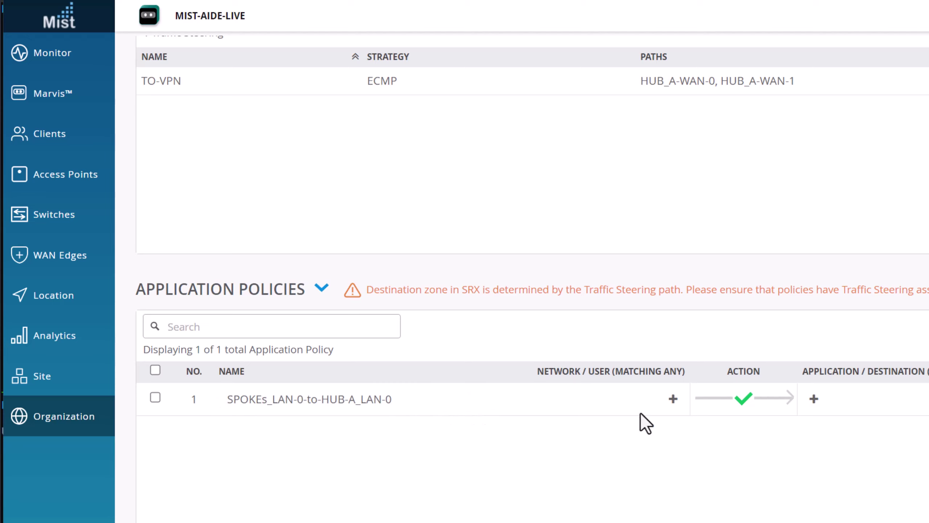
Set the policy's source network to SPOKEs_LAN-0 and its destination application to HUB-A_LAN-0
click(672, 399)
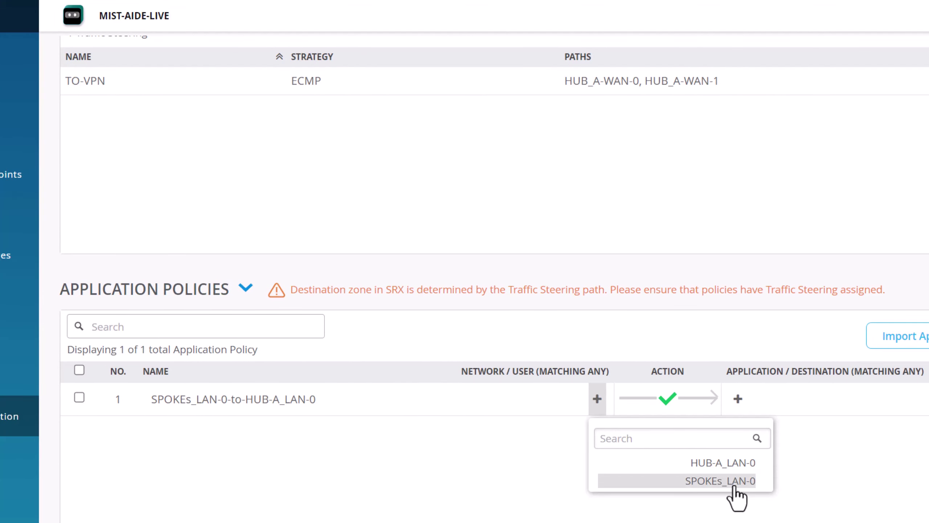
click(720, 481)
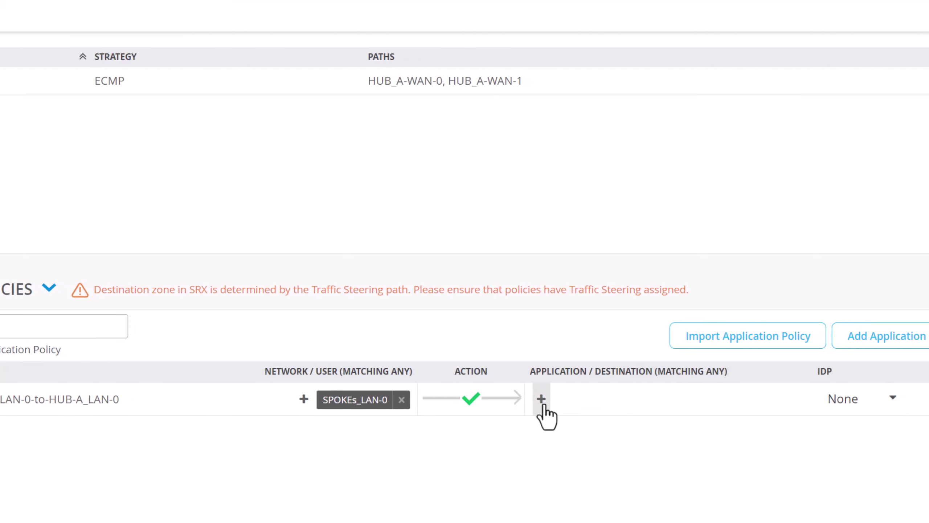
click(542, 403)
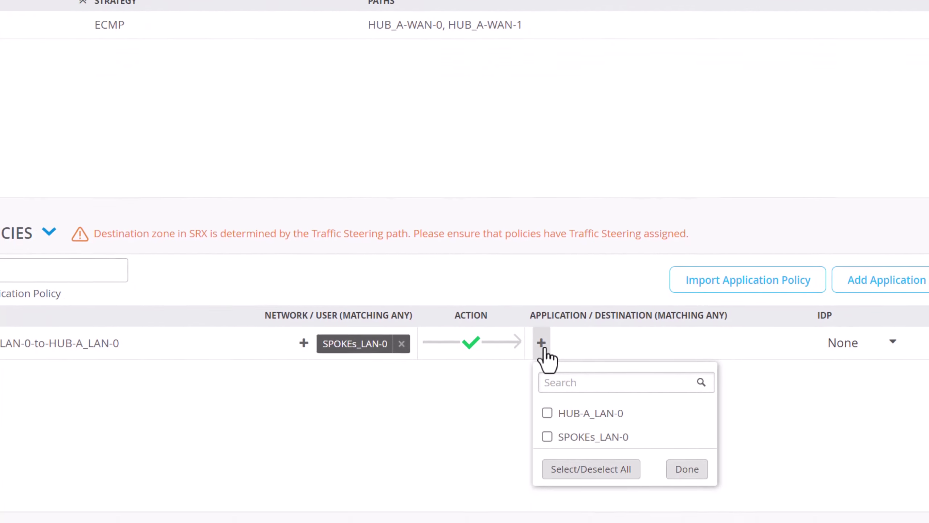
click(596, 411)
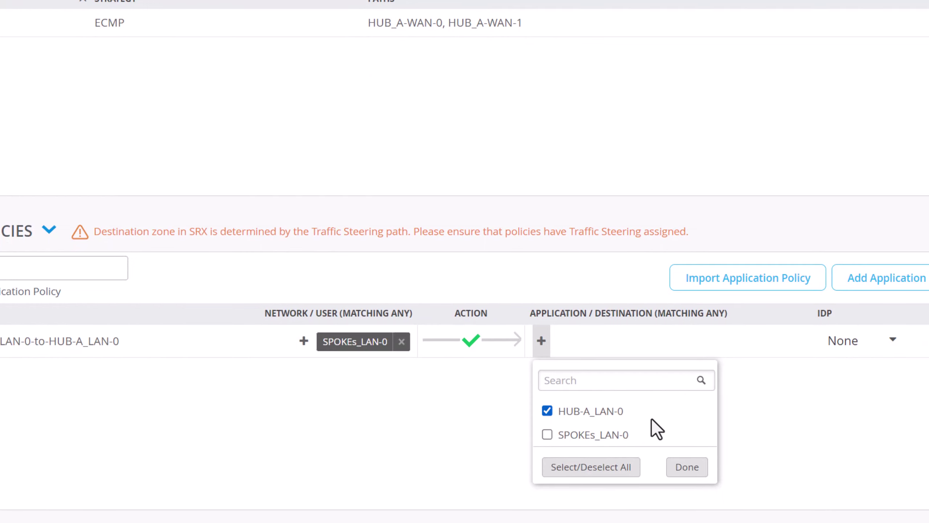
click(688, 468)
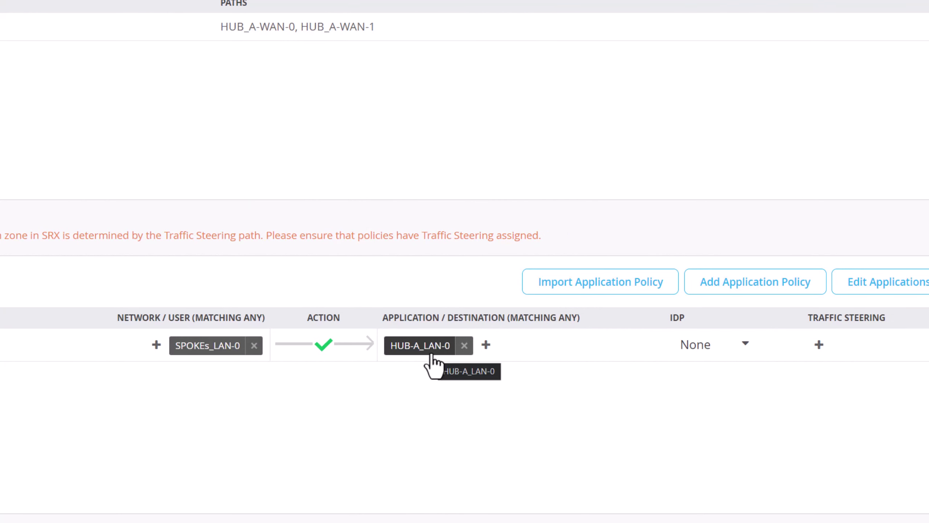
Switch the application policy's action to Block and return it to Allow
click(331, 350)
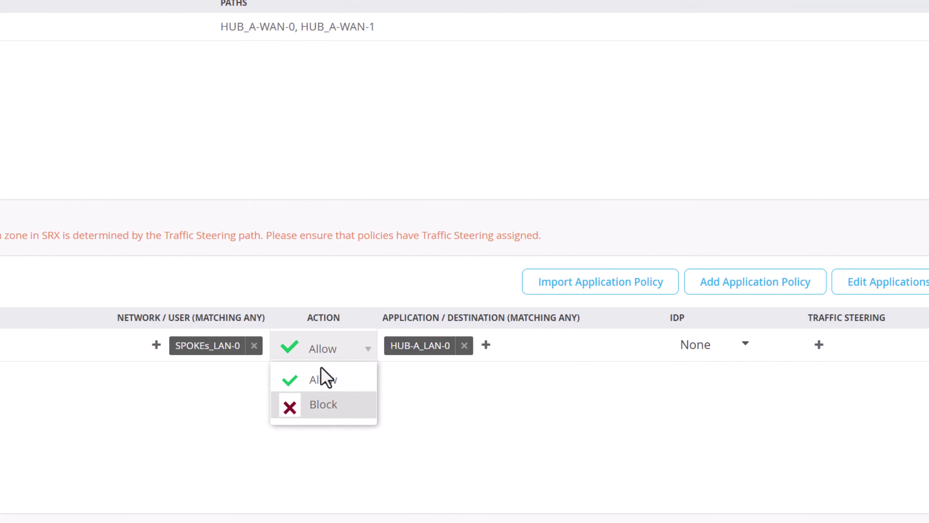
click(324, 406)
click(322, 352)
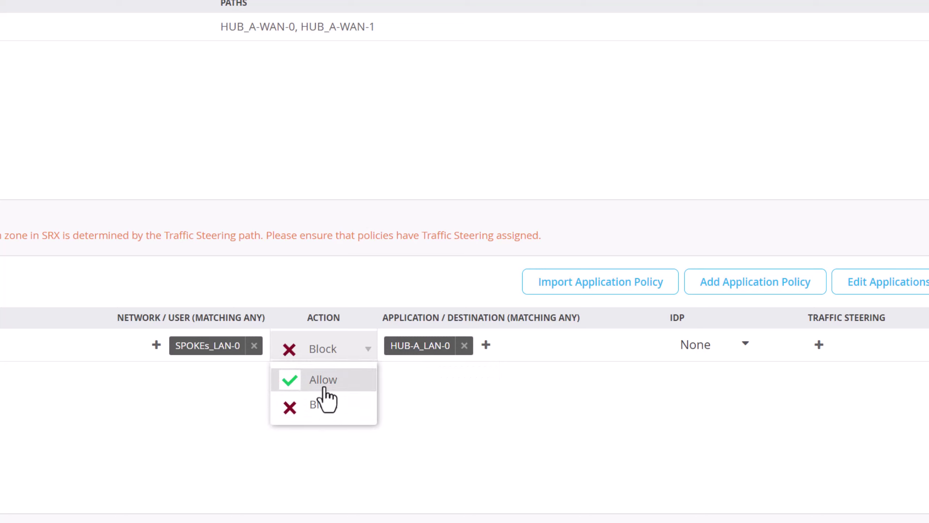
click(330, 382)
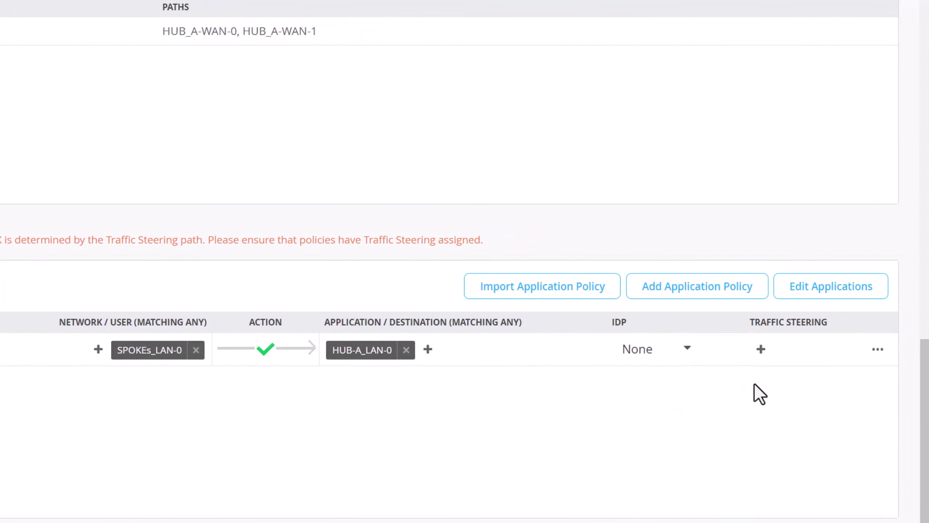
Assign the TO-VPN traffic steering profile to the SPOKEs_LAN-0-to-HUB-A_LAN-0 application policy
click(760, 352)
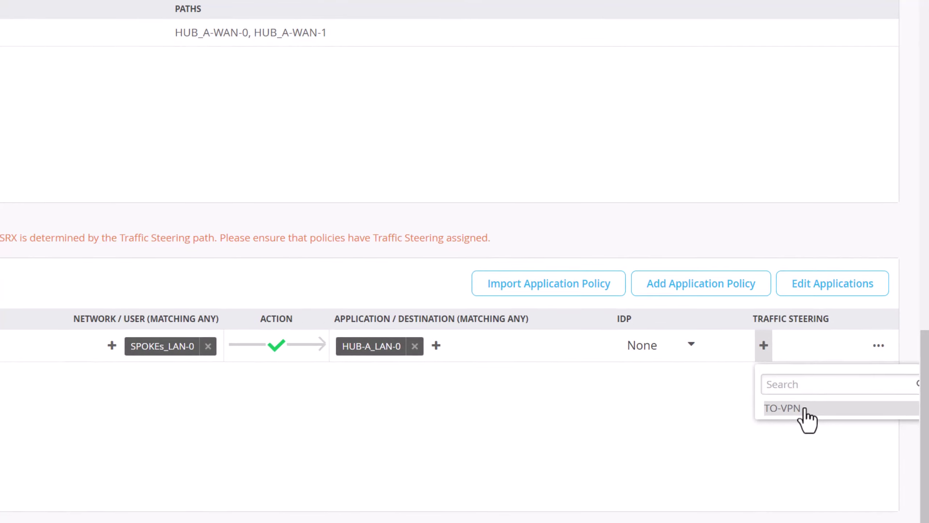
click(803, 413)
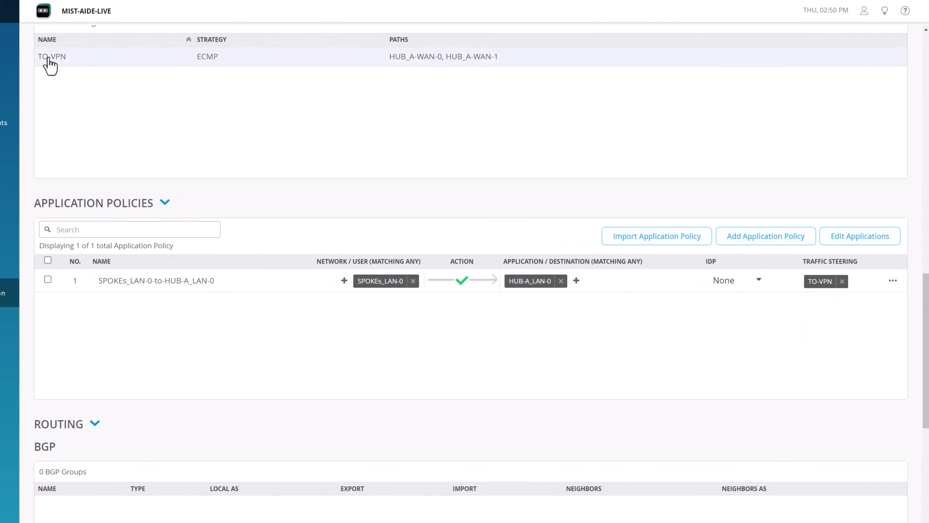
scroll(128, 137, up, 1)
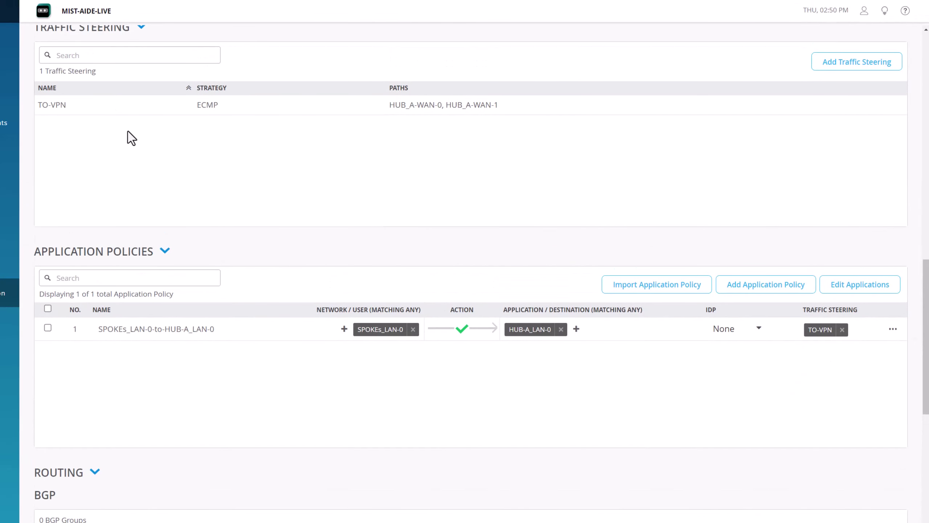
Save the SPOKEs template with its TO-VPN traffic steering and application policy changes
scroll(128, 139, up, 1)
scroll(132, 141, down, 1)
scroll(677, 410, up, 2)
scroll(680, 411, up, 10)
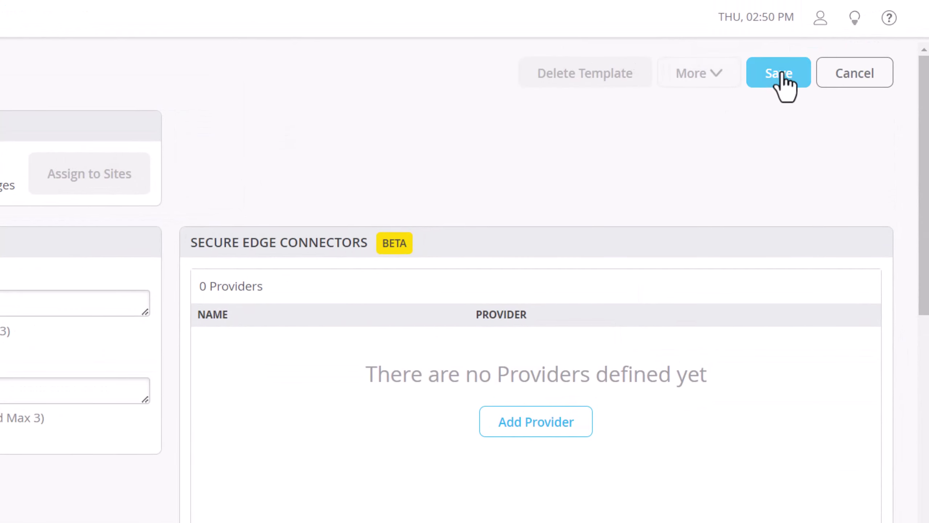
click(789, 82)
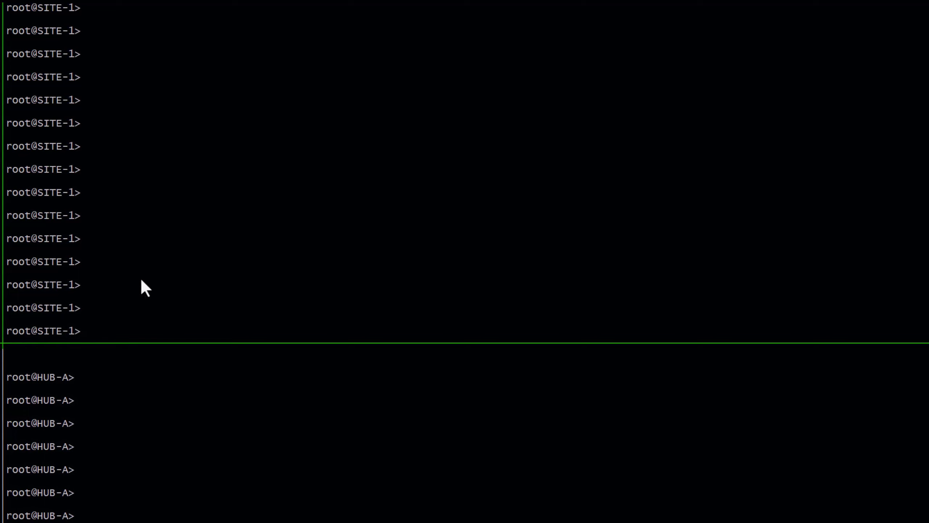
Switch to the SITE-1 terminal and run "show configuration | display set | match policies" to list its security policies
text(show configuration | display set | match )
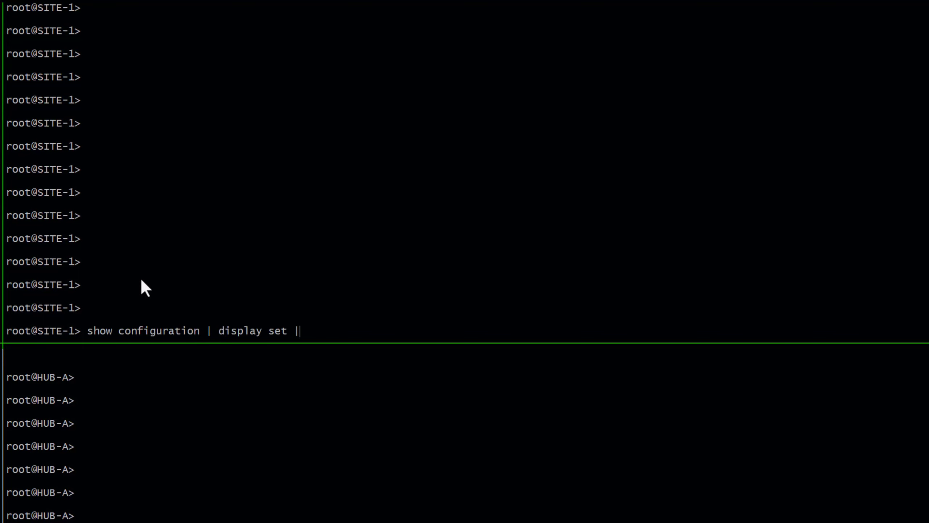
text(policies)
key(Return)
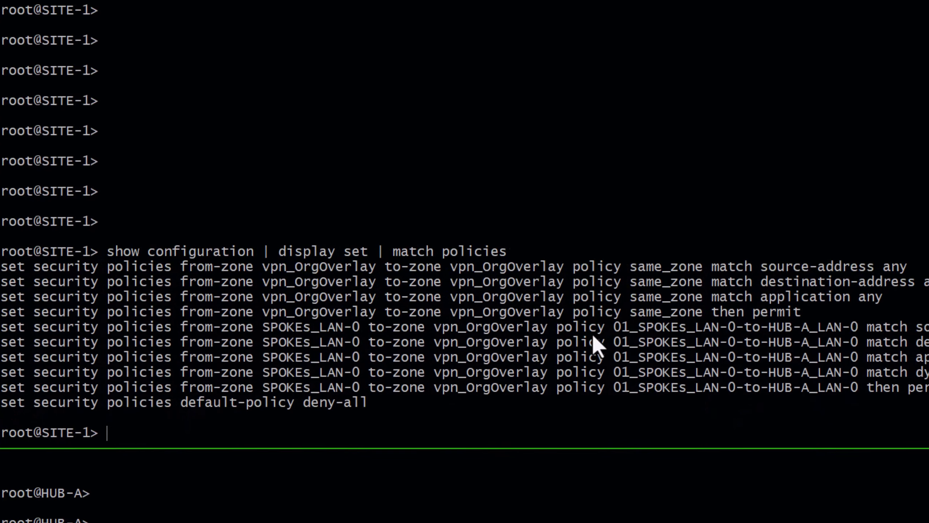
Display the apbr_TO-VPN route table on SITE-1 with the "show route table" command
text(show )
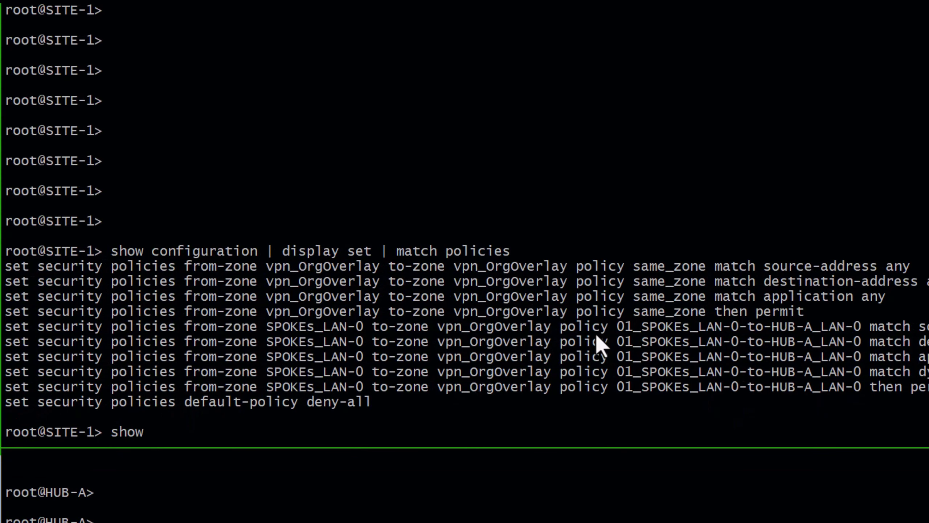
text(eout)
key(BackSpace)
key(BackSpace)
key(BackSpace)
key(BackSpace)
text(route)
text(table)
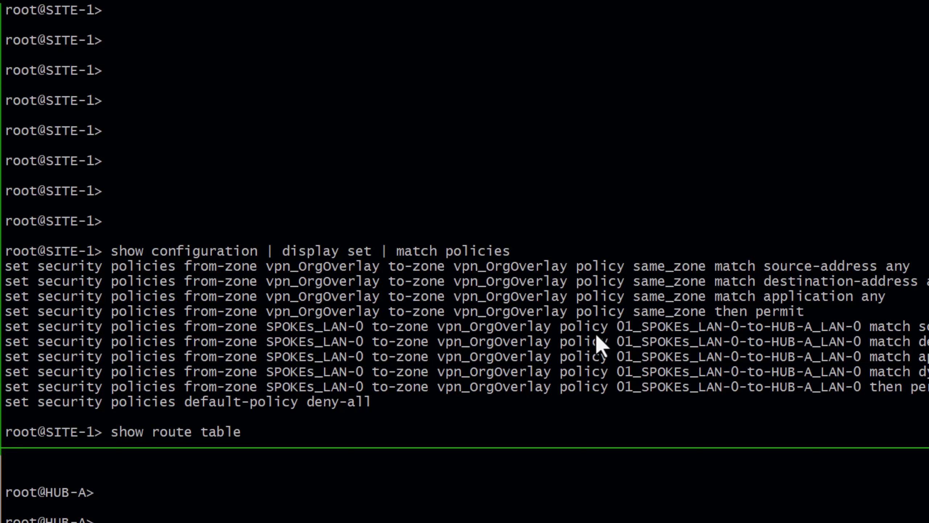
text( ap)
key(Tab)
key(Return)
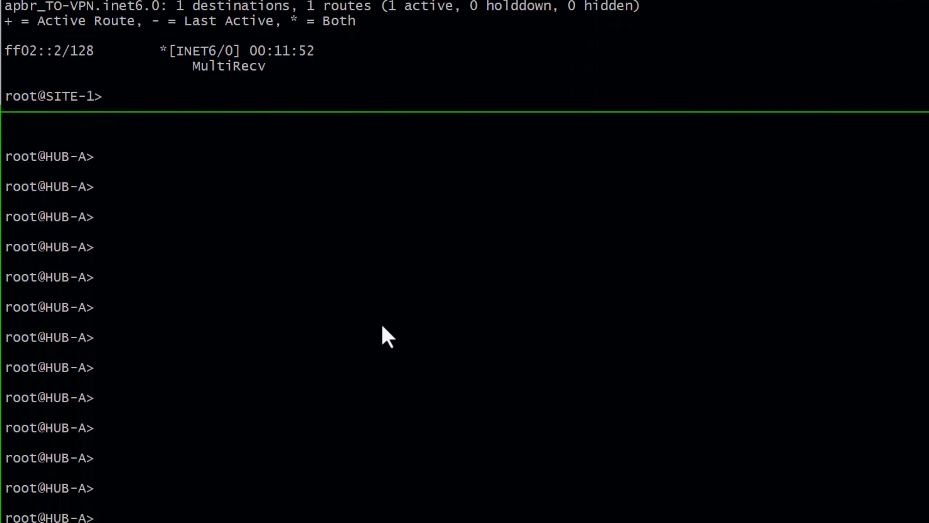
Run "show configuration | display set | match policies" in the HUB-A terminal to list its security policies
text(show conf)
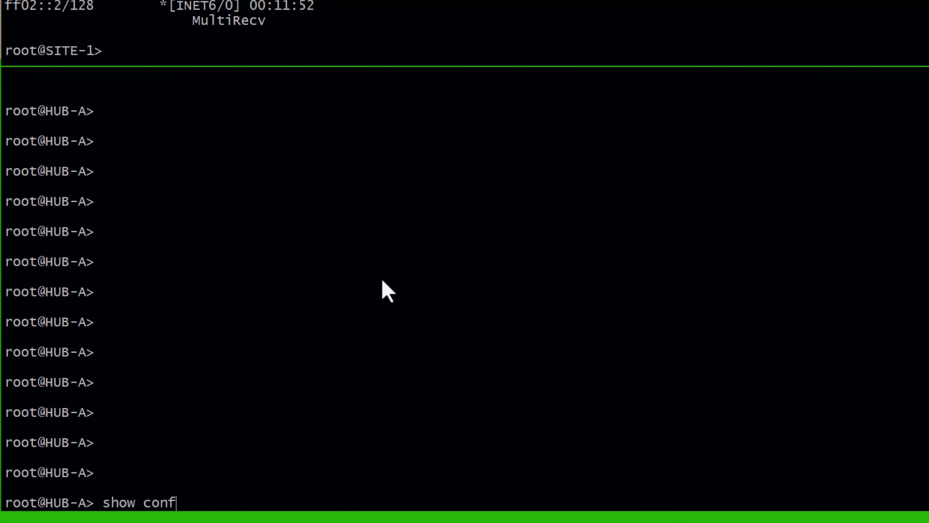
text(iguration | display set | match poli)
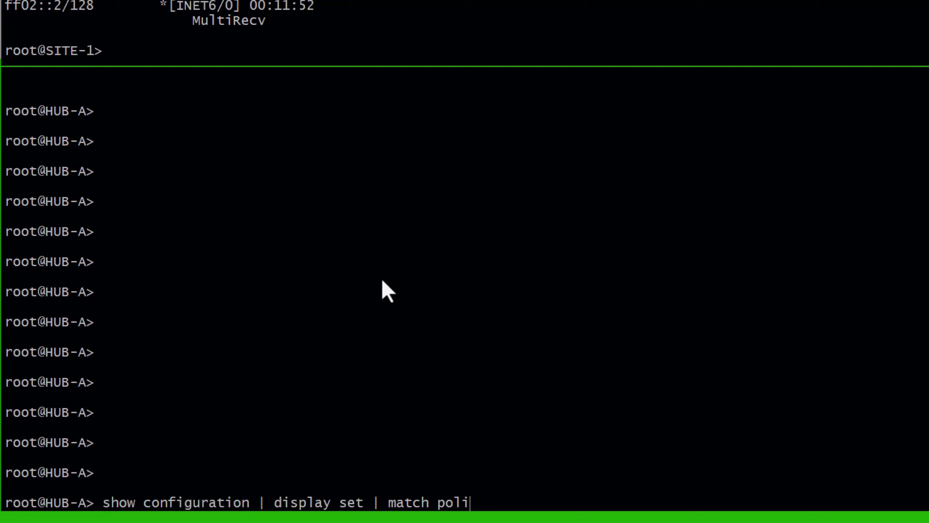
key(BackSpace)
text(icies)
key(Return)
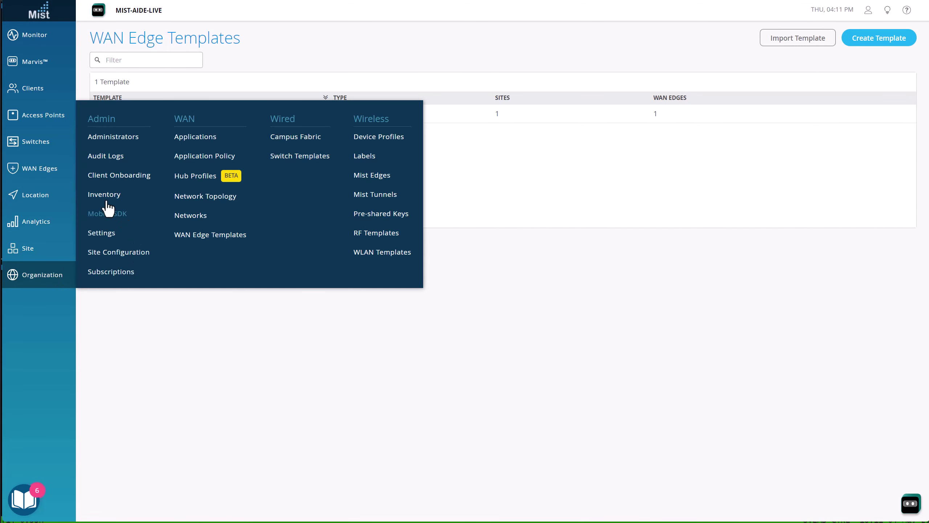
Switch to the Mist dashboard, launch a Remote Shell for the SITE-1 WAN edge, and enlarge its window
click(38, 175)
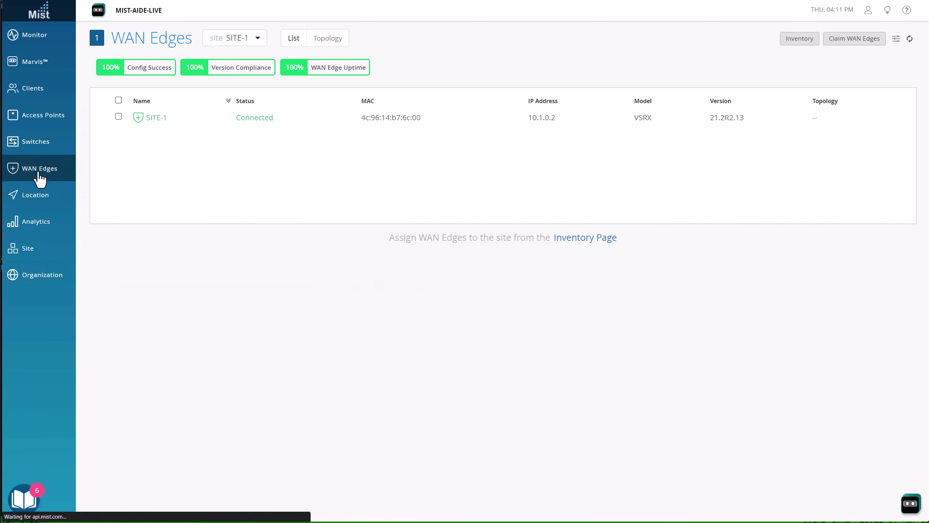
click(180, 127)
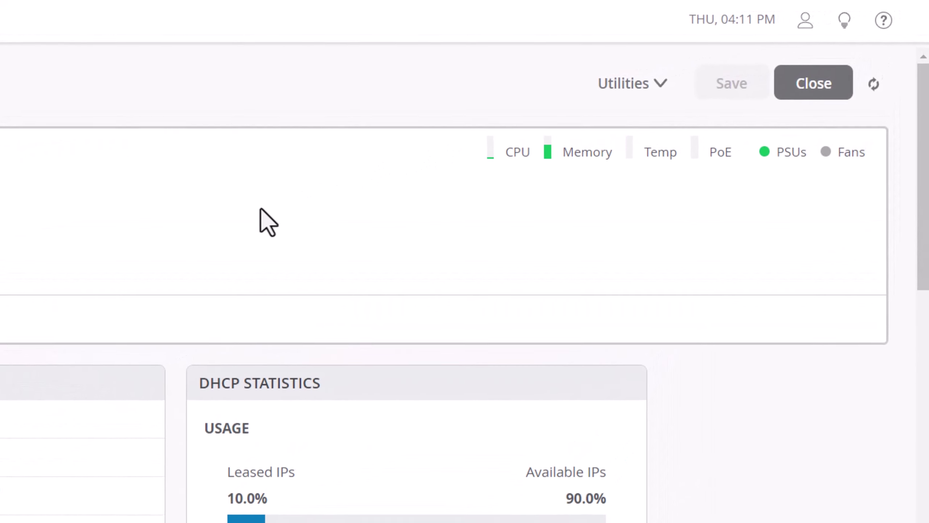
click(657, 85)
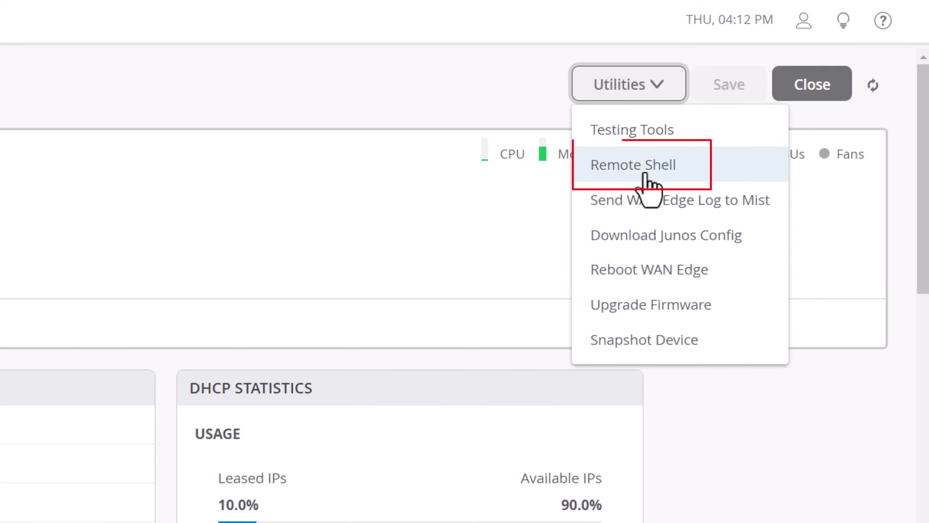
click(698, 179)
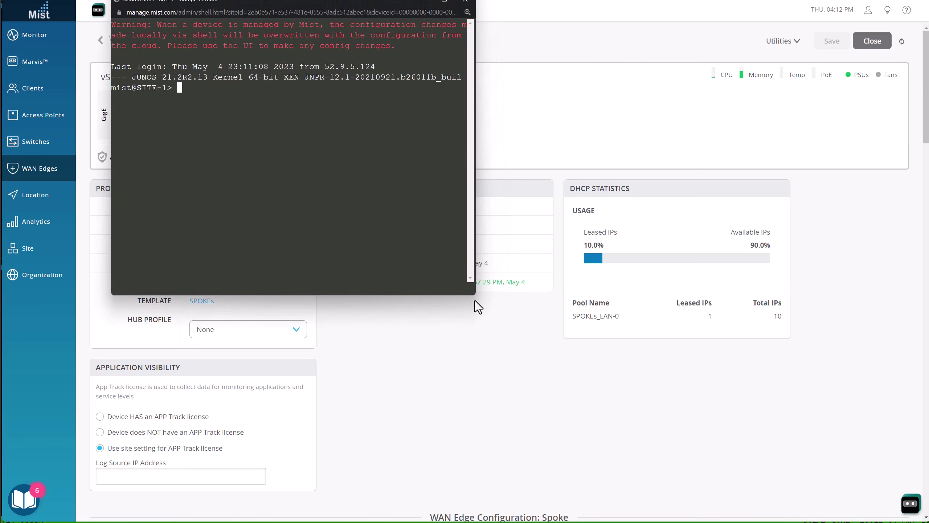
drag(476, 294, 638, 409)
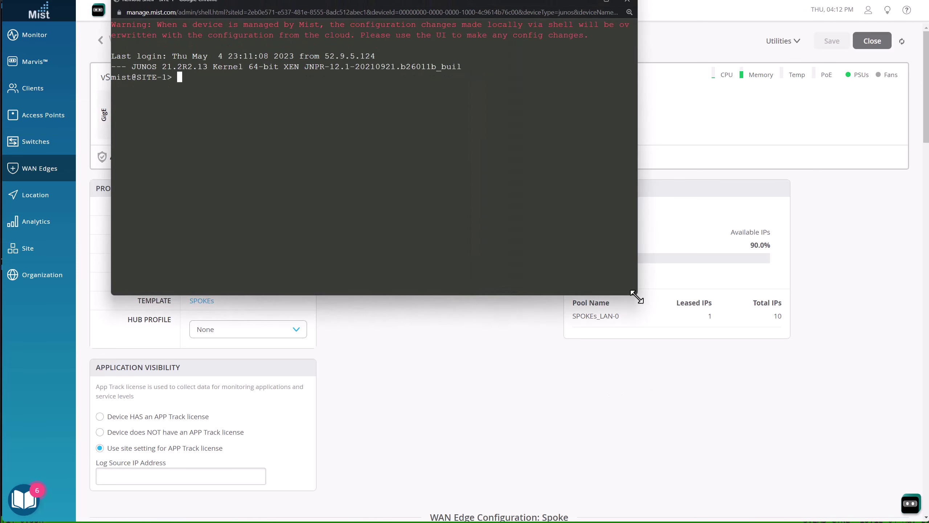
drag(636, 298, 856, 475)
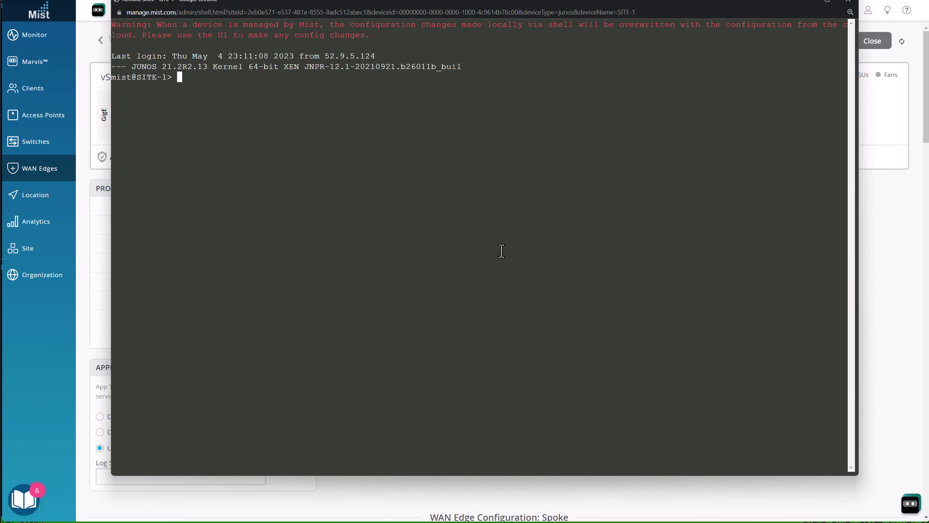
Run "show configuration | display set | match policies" in the SITE-1 remote shell and reposition its window to show the title bar
key(Return)
text(show configuration | matc)
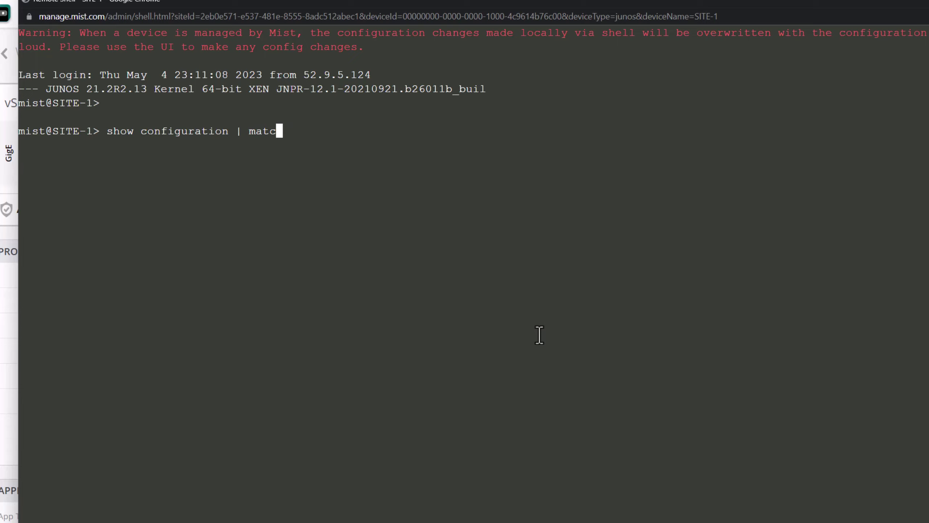
text(splay set |)
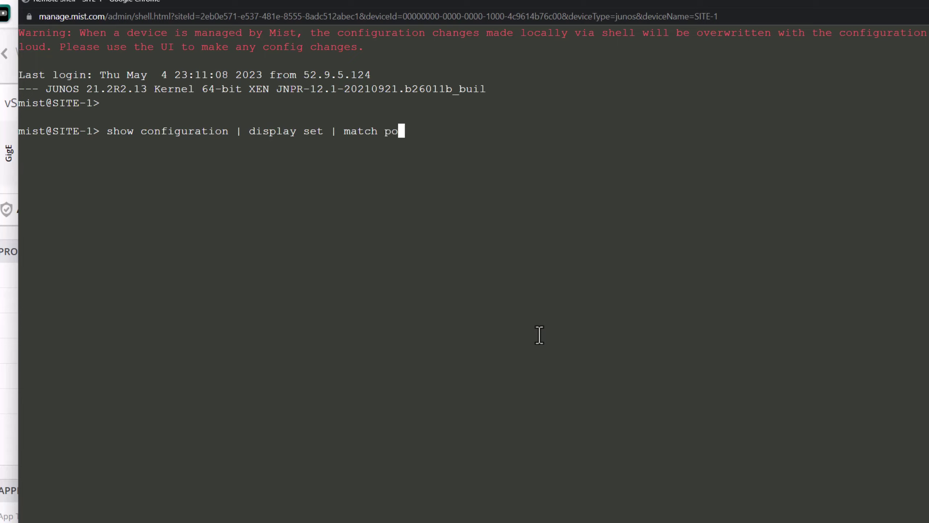
key(Return)
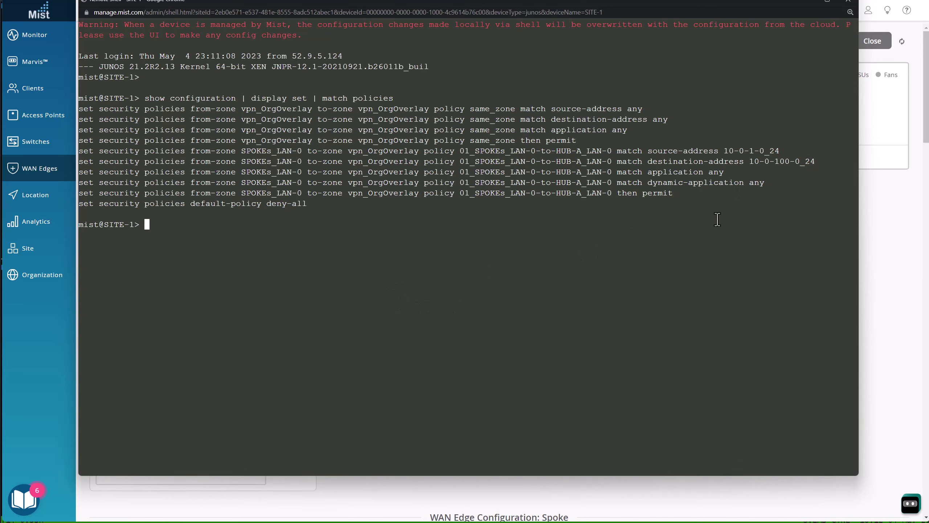
drag(735, 1, 736, 17)
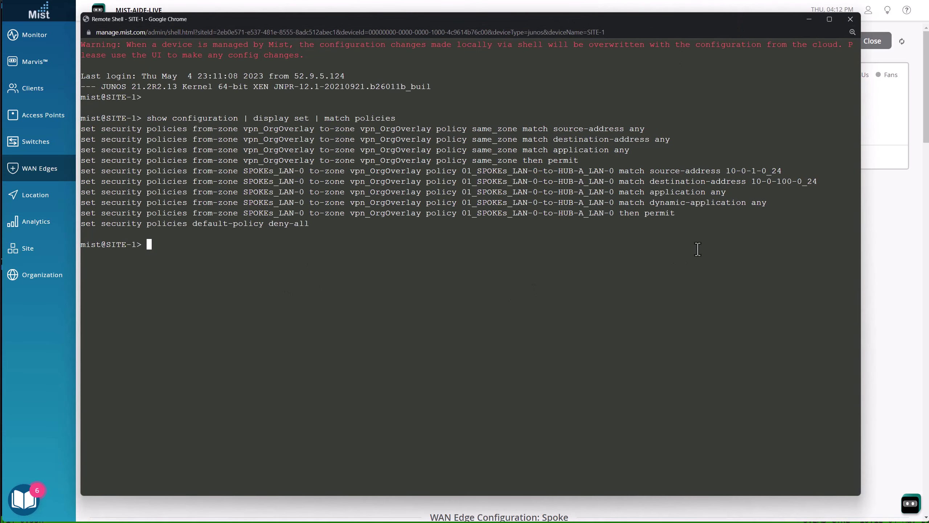
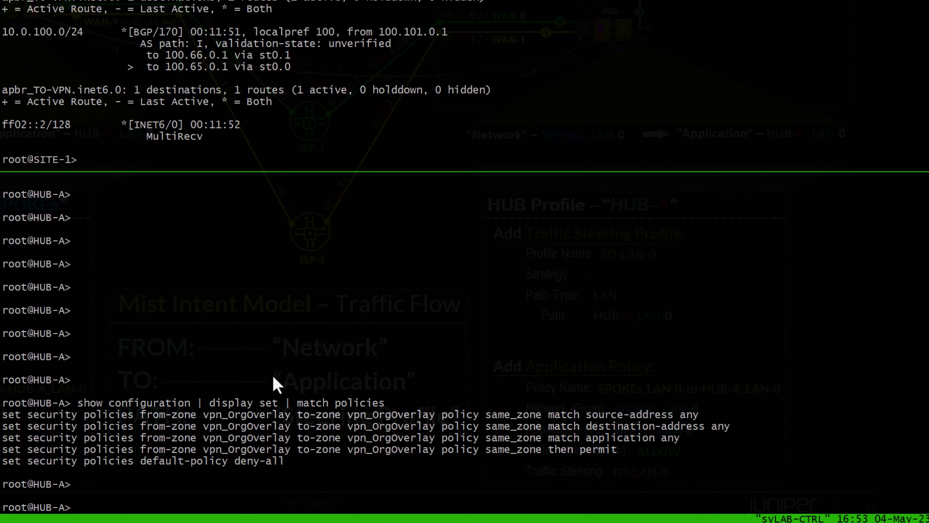
In the HUB-A terminal, rerun the policies configuration query and display the vpn_OrgOverlay.inet route table
key(Up)
key(Return)
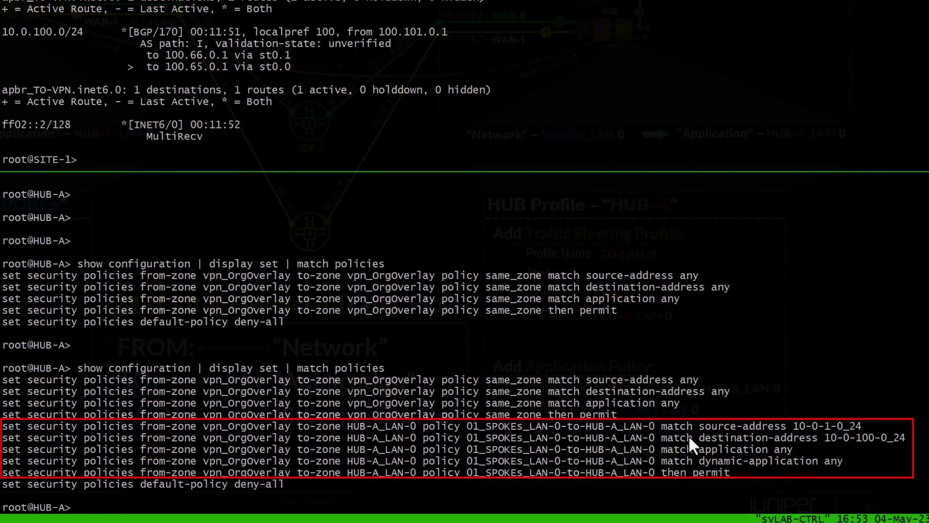
text(sho)
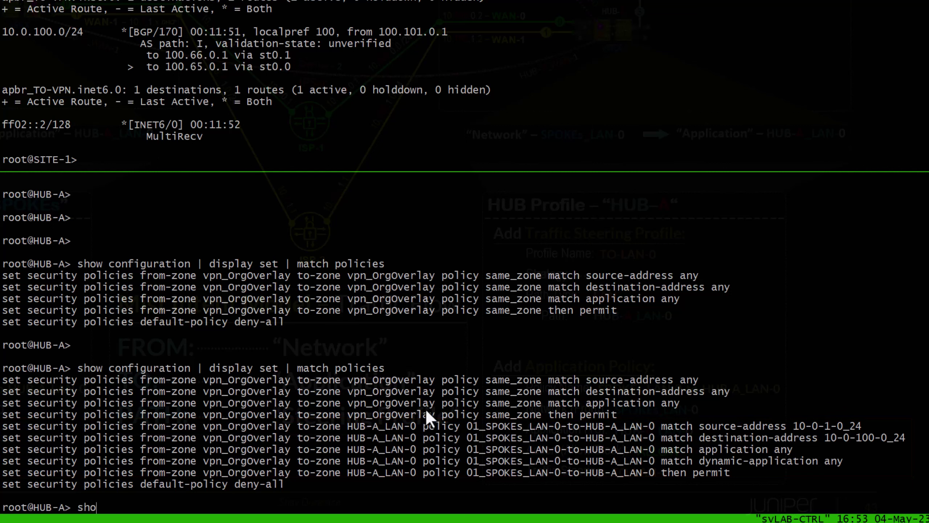
text(w route table vp)
key(Tab)
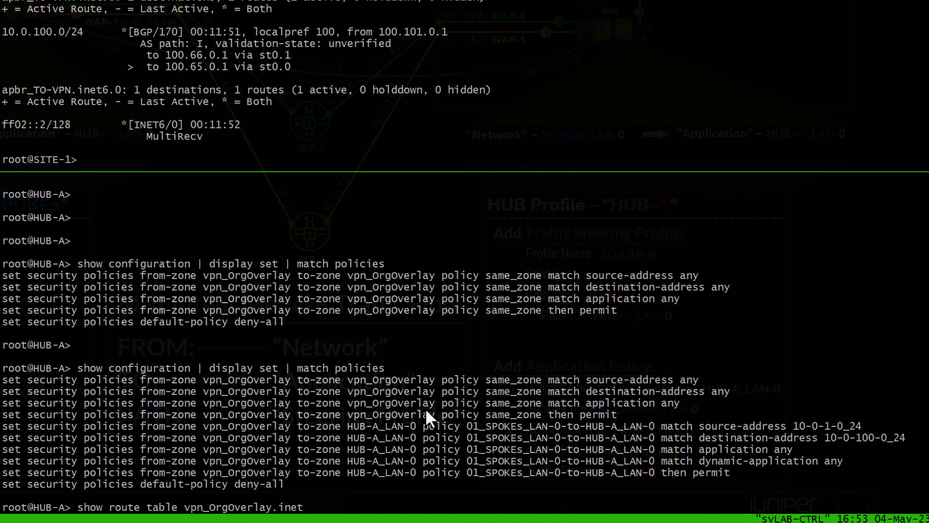
key(Return)
key(space)
scroll(299, 365, up, 4)
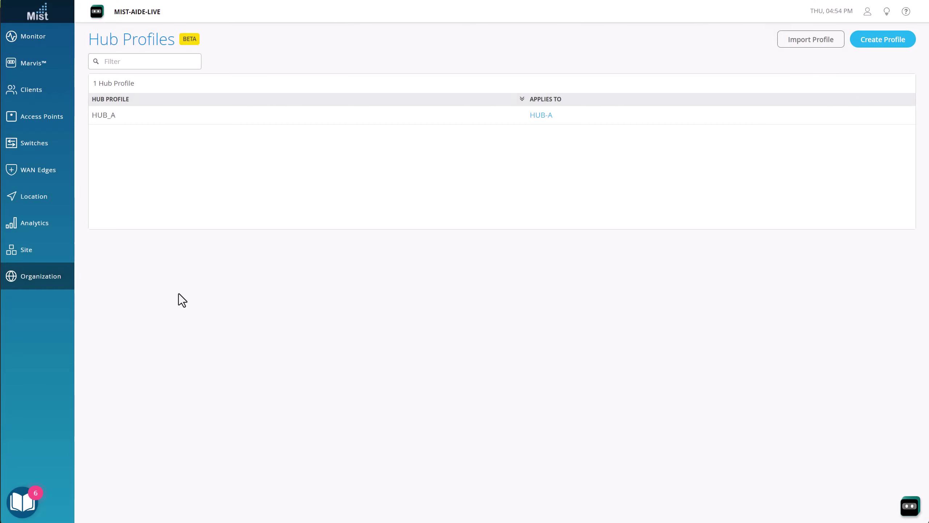
Switch to the Mist dashboard and open the WAN Edge Insights for the HUB-A device
mouse_move(57, 281)
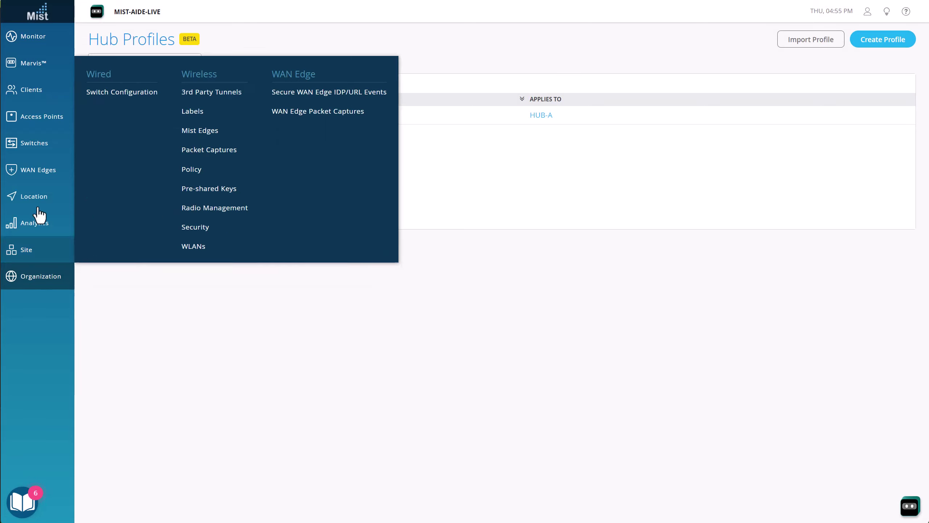
click(40, 173)
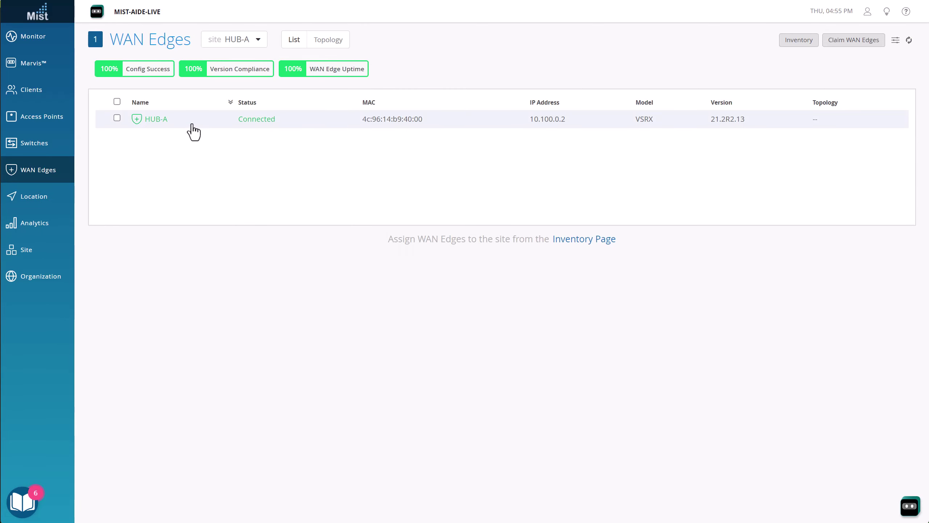
click(191, 130)
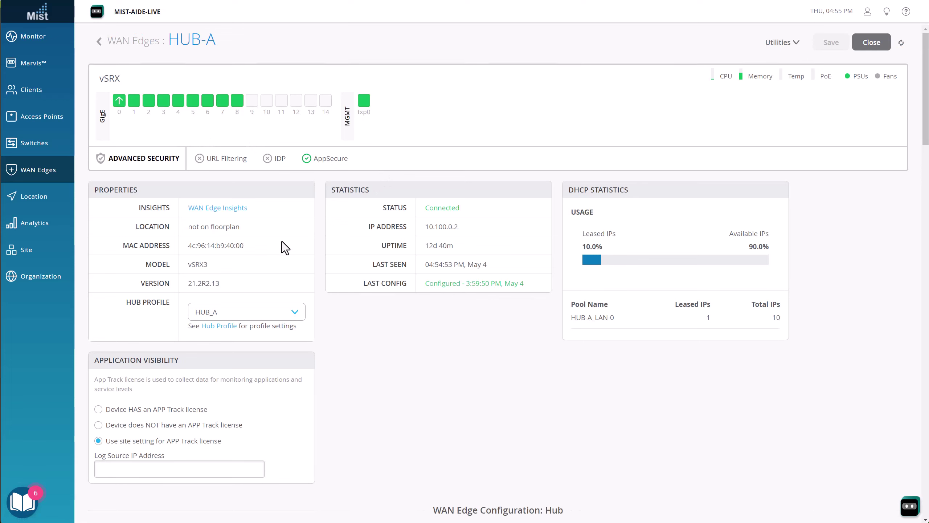
click(211, 211)
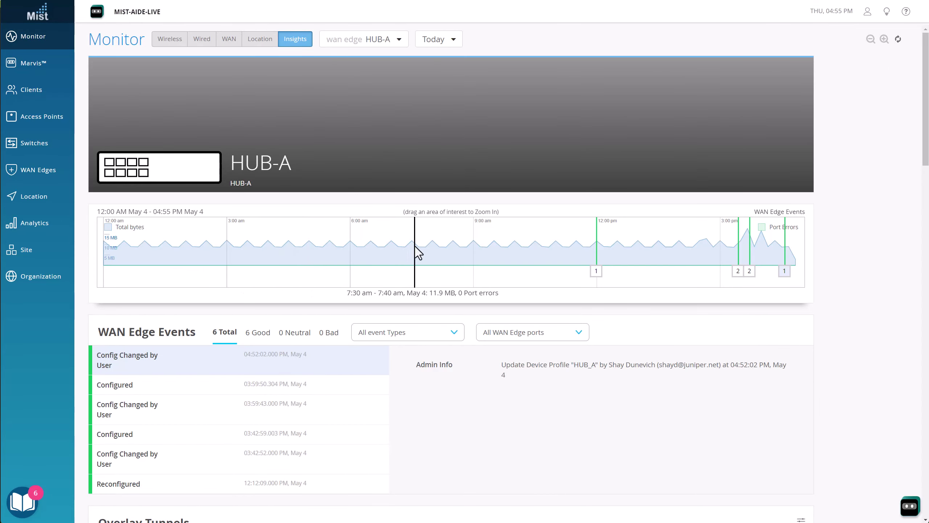
Examine HUB-A's overlay tunnels and the details of its latest Config Changed by User and Configured events
scroll(500, 431, down, 10)
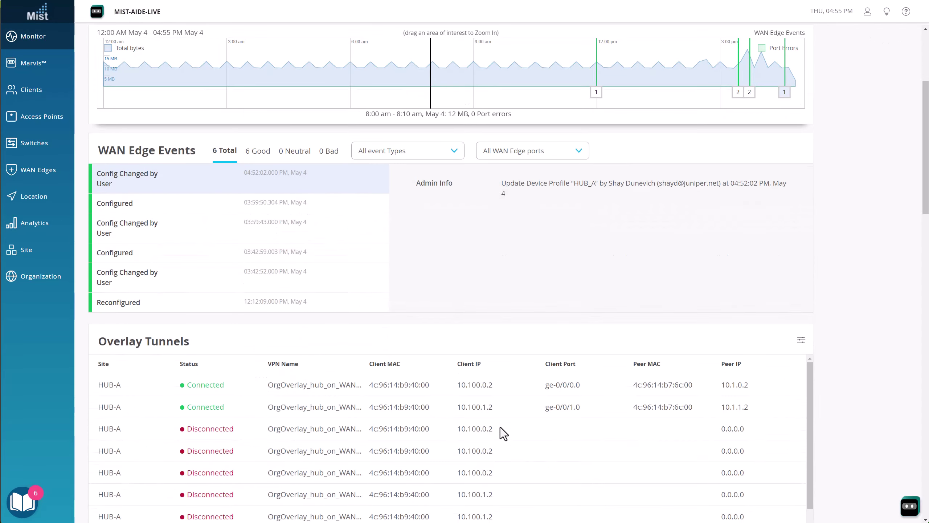
scroll(497, 420, down, 3)
scroll(498, 417, up, 15)
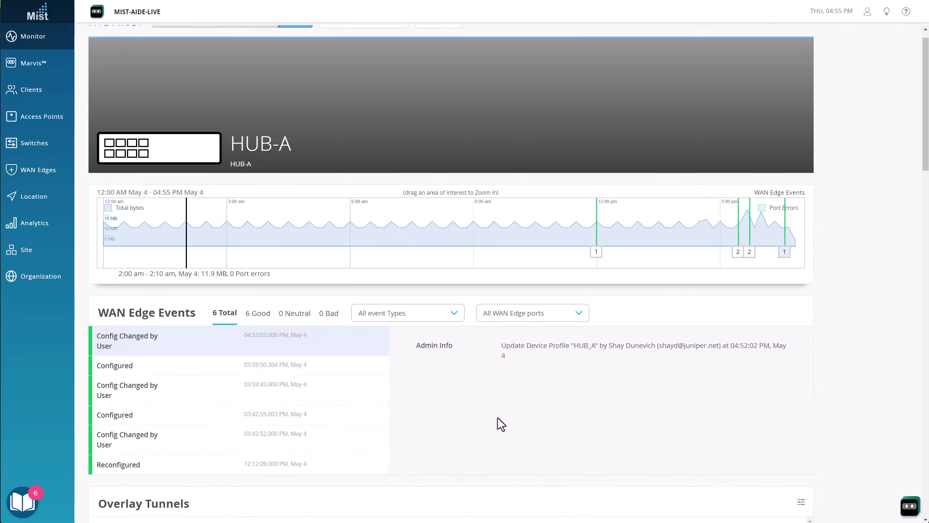
scroll(498, 418, down, 2)
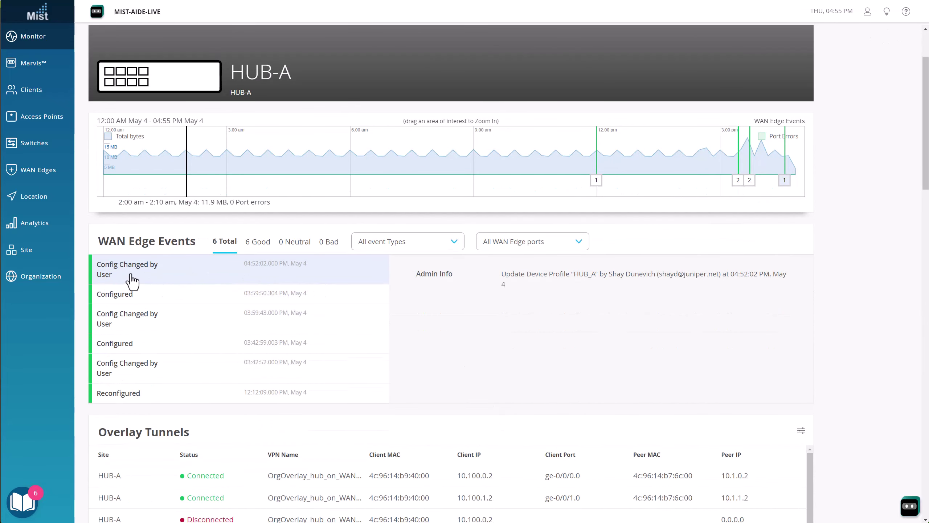
click(158, 298)
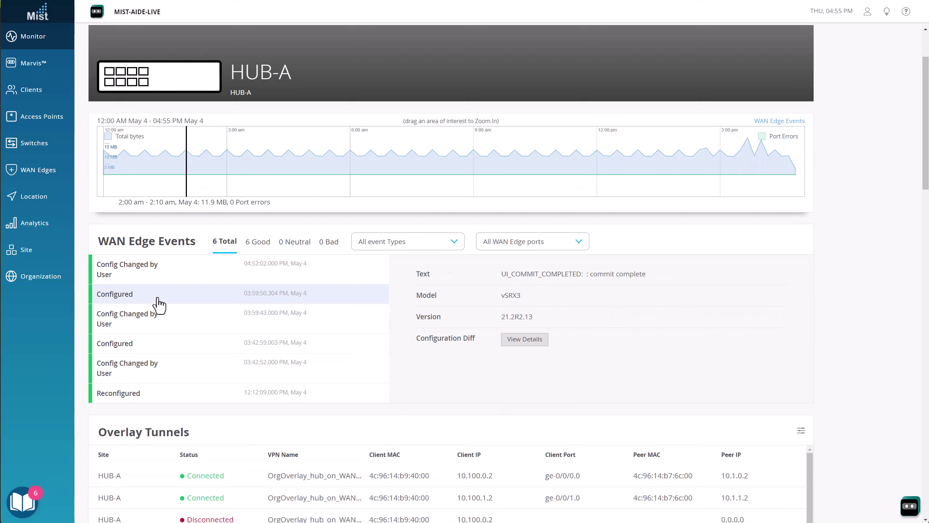
click(172, 279)
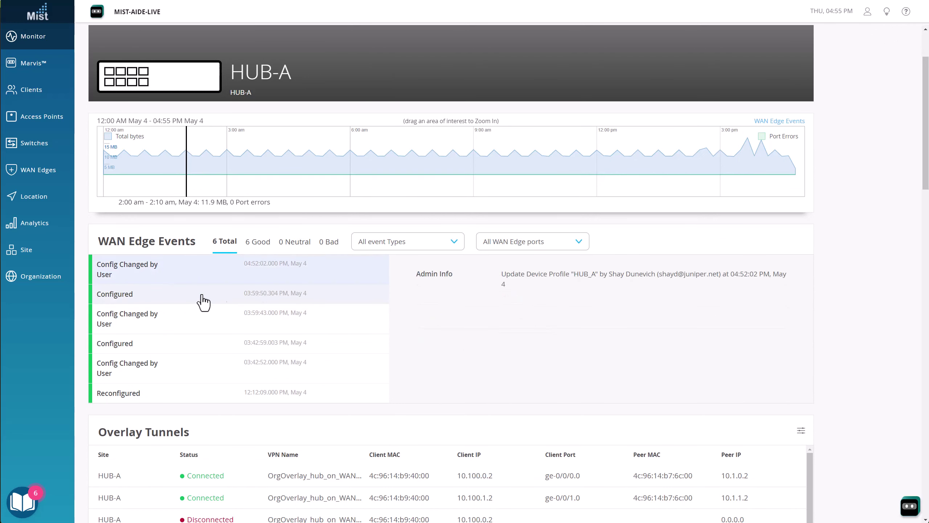
click(153, 303)
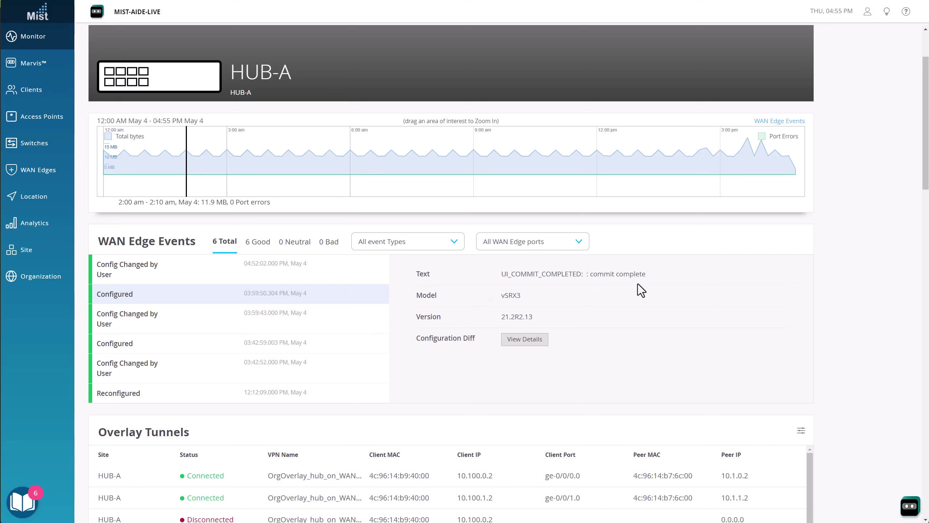
Compare the details of HUB-A's 03:59 PM Config Changed by User and Configured events with its 04:52 PM user change
click(278, 325)
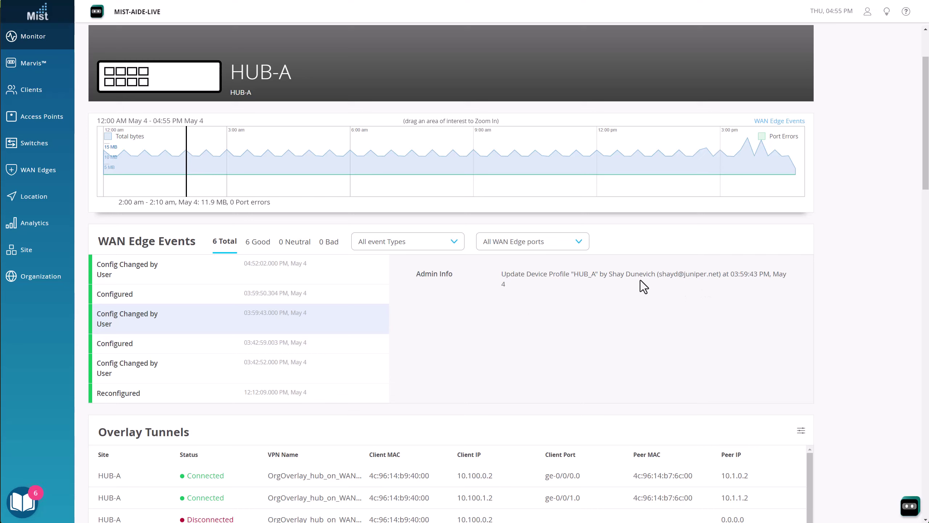
click(272, 303)
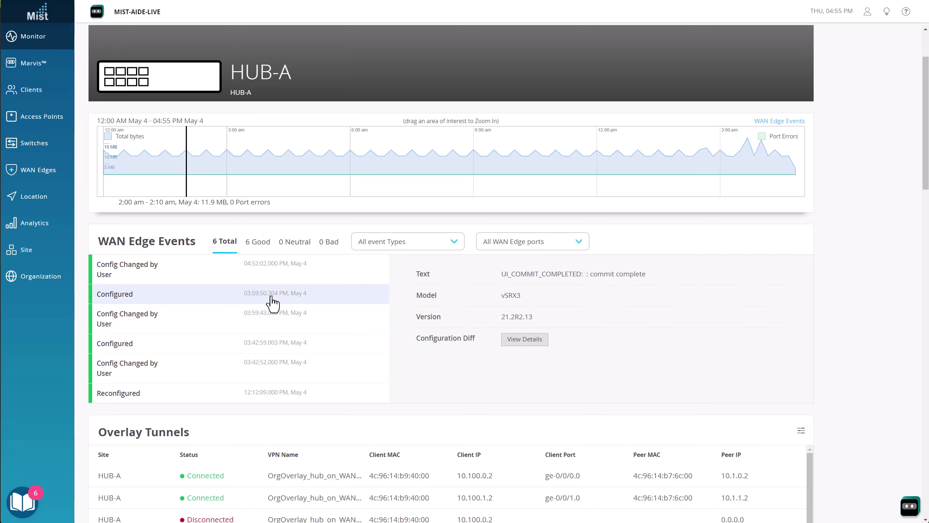
click(238, 280)
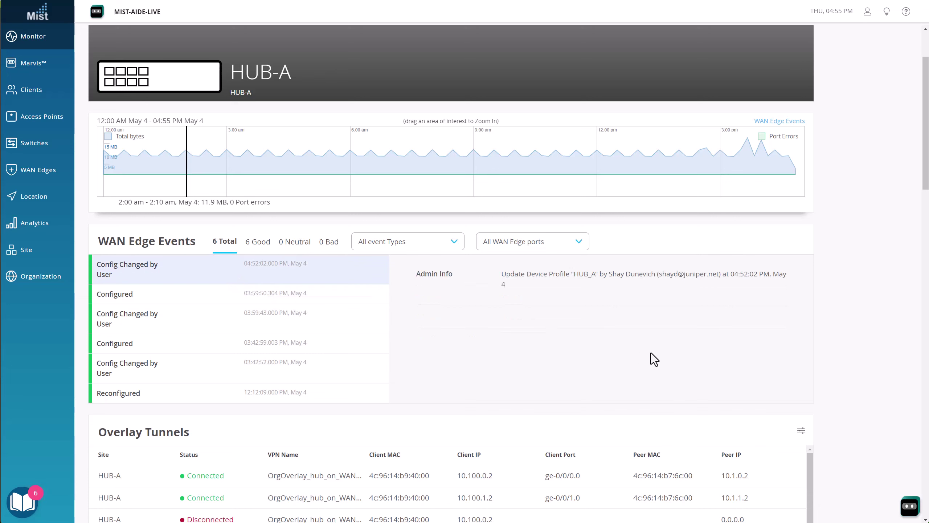
scroll(251, 321, up, 3)
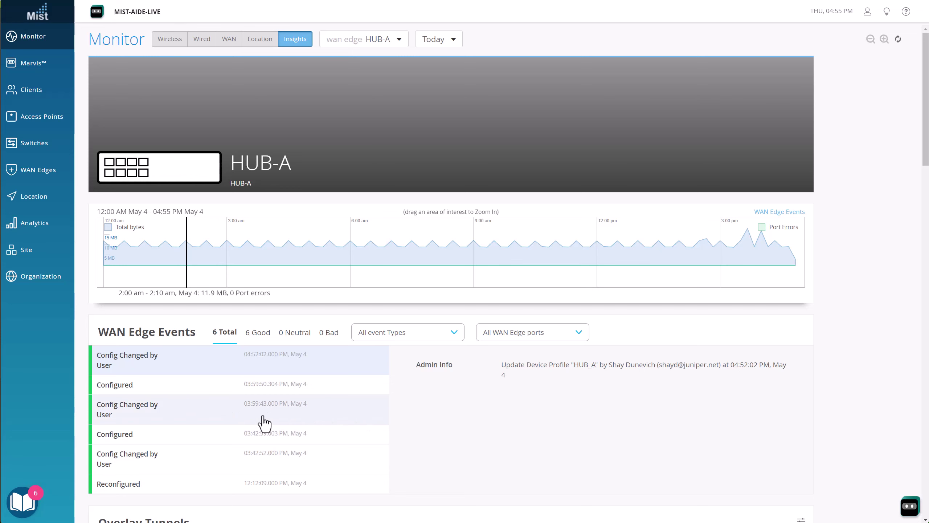
scroll(261, 421, down, 2)
scroll(271, 418, down, 2)
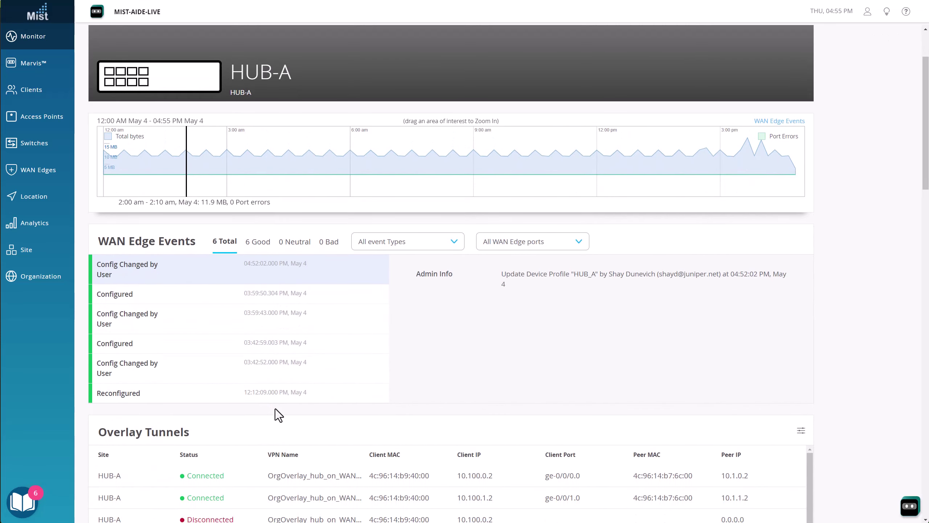
scroll(275, 413, up, 2)
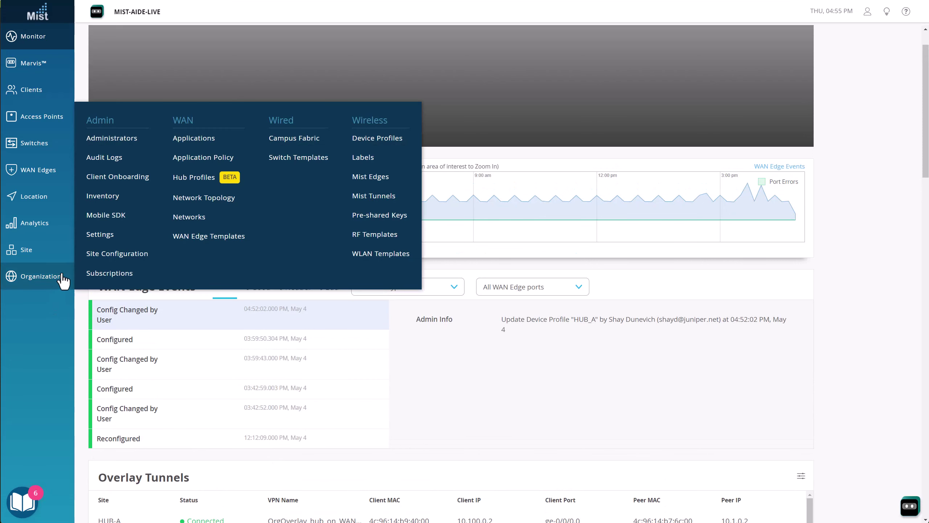
Switch the WAN Edges list to site SITE-1 and open the WAN Edge Insights of the SITE-1 device
click(43, 172)
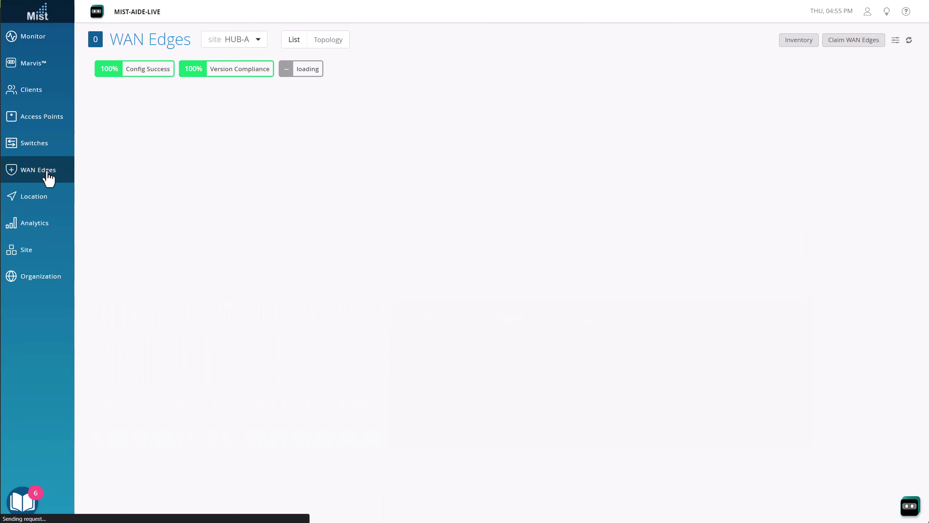
click(230, 39)
click(252, 93)
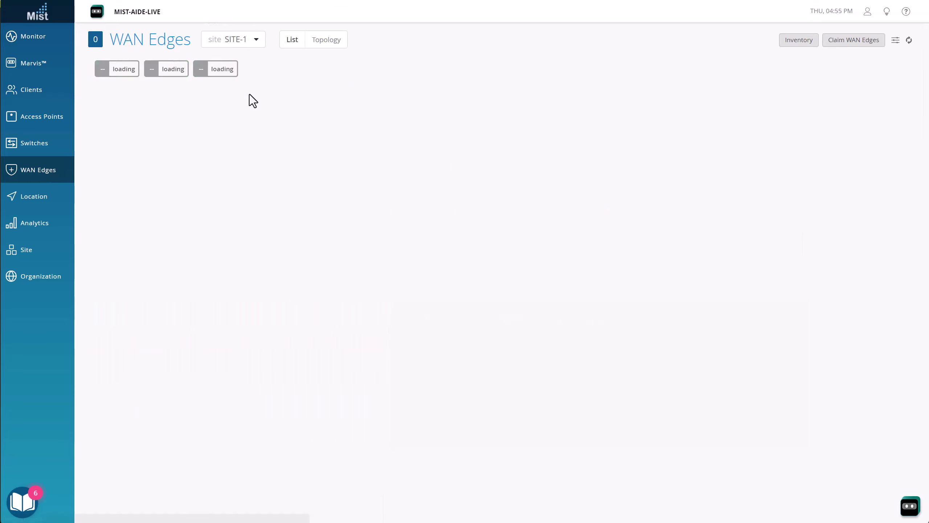
click(154, 119)
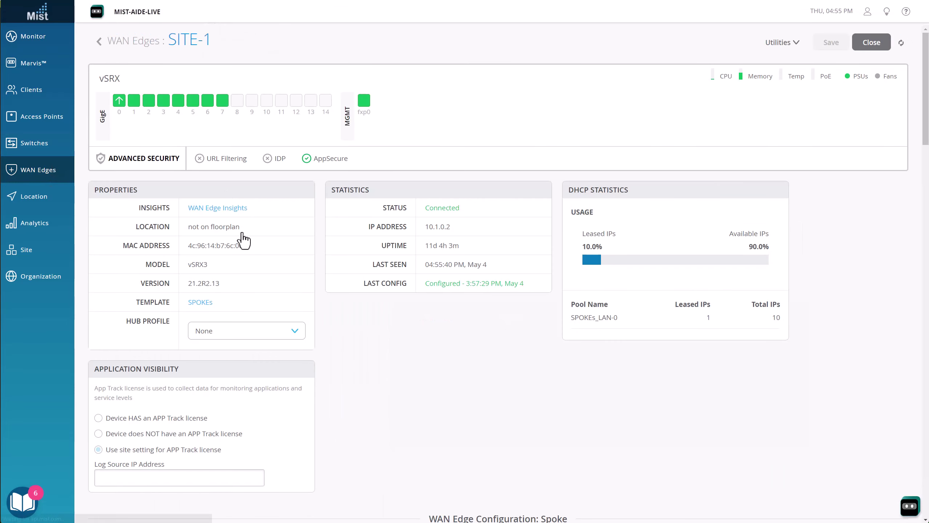
click(228, 208)
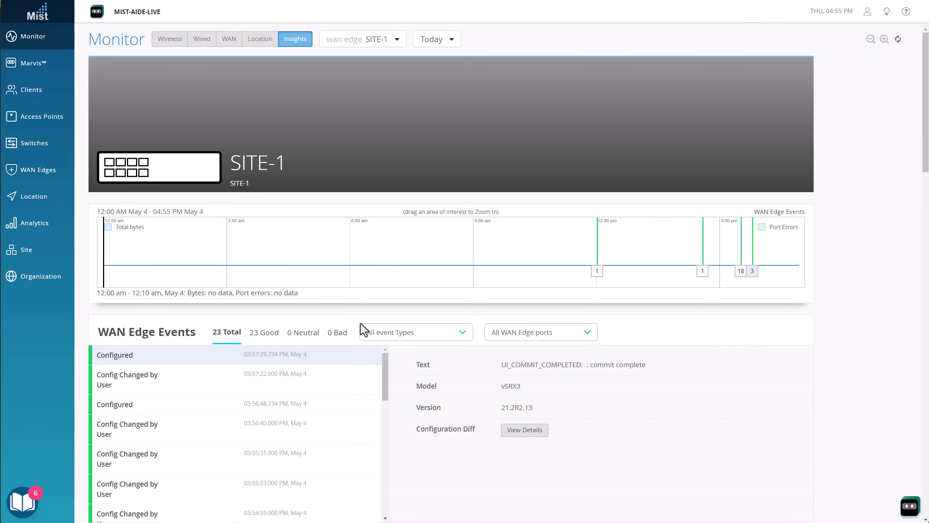
Examine SITE-1's overlay tunnels, BGP summary and WAN edge charts down to the IPsec traffic
scroll(428, 282, down, 4)
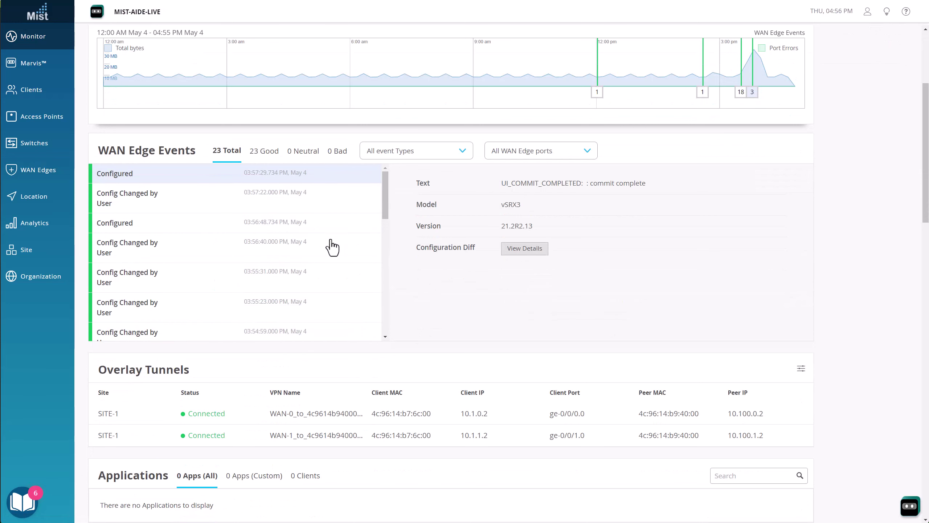
scroll(591, 293, down, 10)
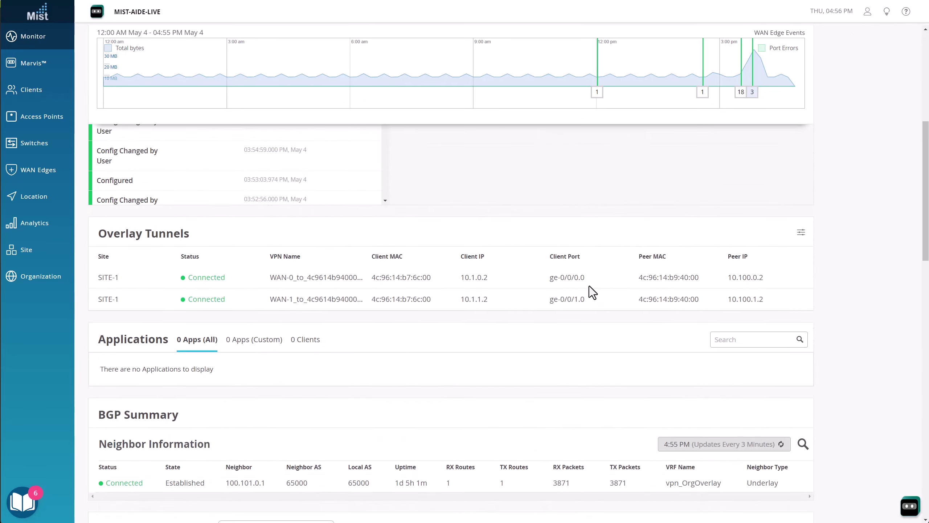
scroll(597, 284, down, 4)
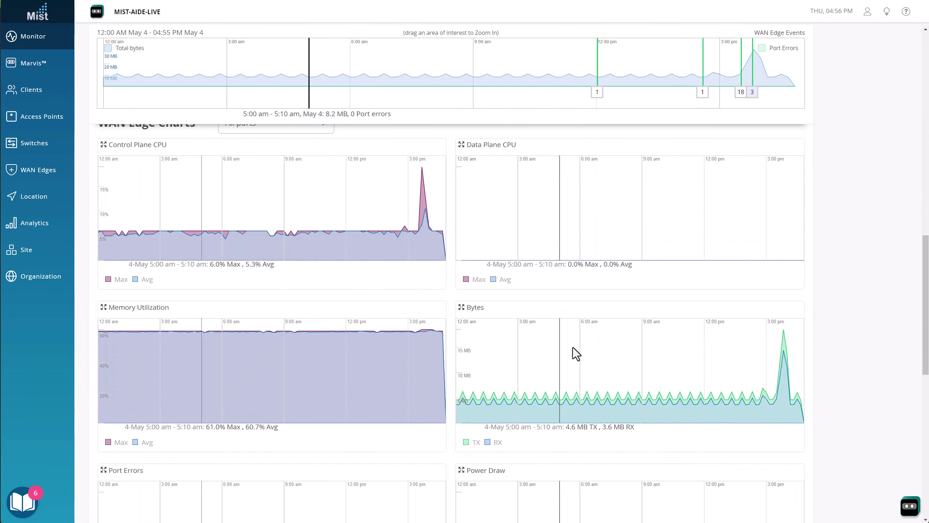
scroll(572, 362, down, 3)
scroll(571, 366, down, 9)
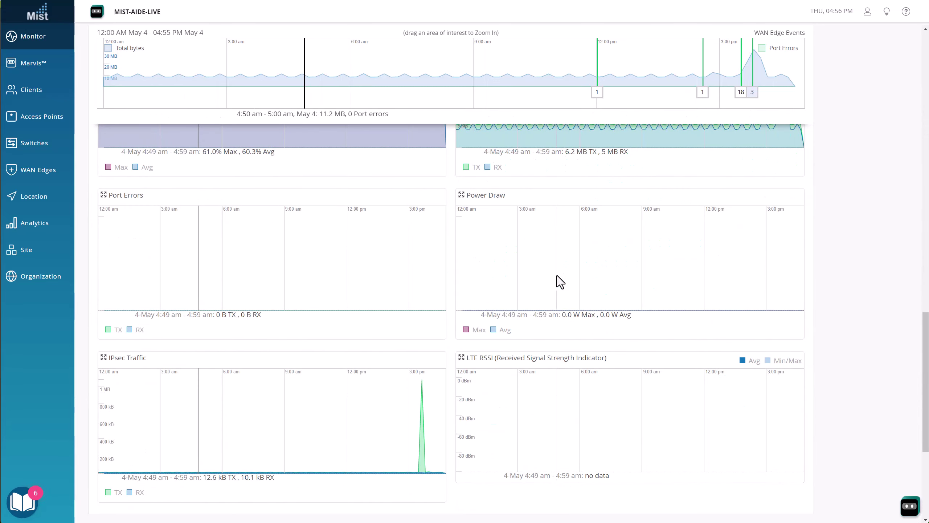
scroll(283, 410, down, 1)
scroll(280, 409, up, 20)
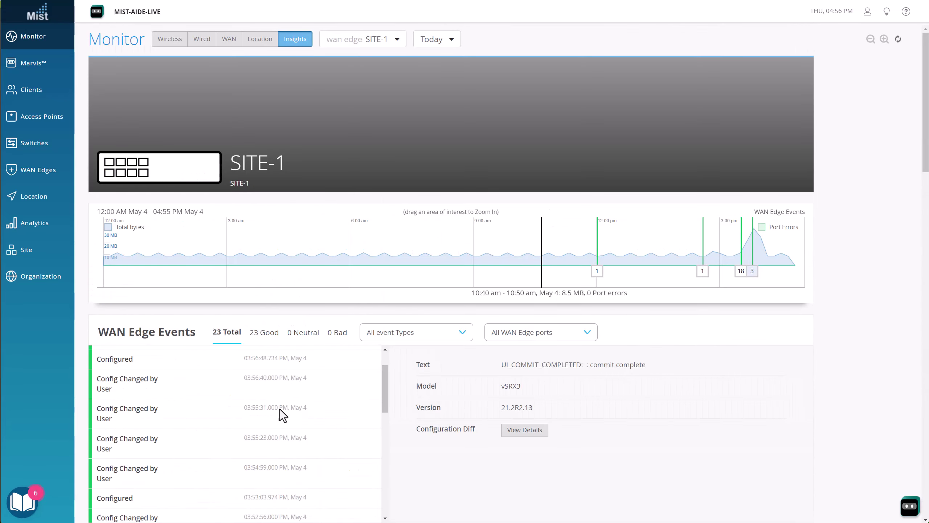
View the details of SITE-1's 03:56:48 PM Configured and 03:55:31 PM Config Changed by User events
click(189, 361)
click(174, 421)
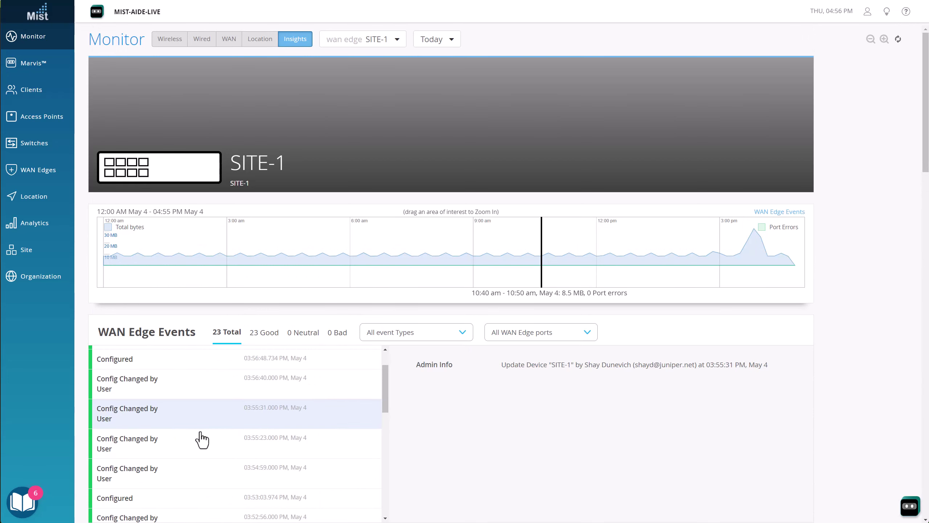
click(155, 361)
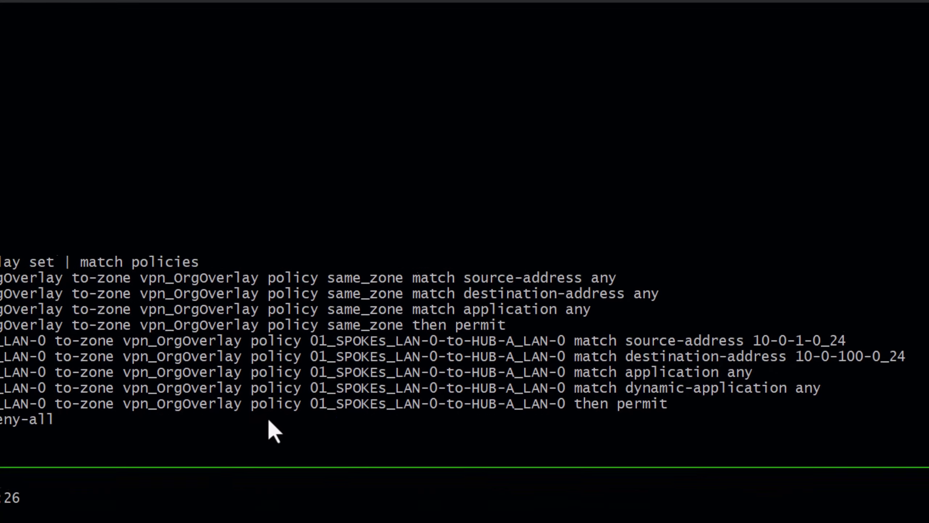
Switch to the SITE-1 remote shell and run "show configuration | display set | match address-book"
key(Up)
text(|)
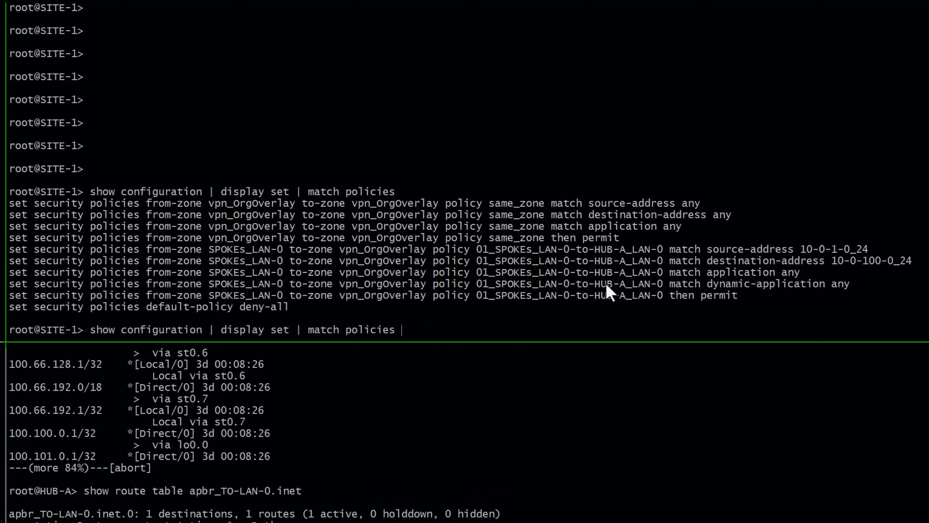
key(Up)
key(Return)
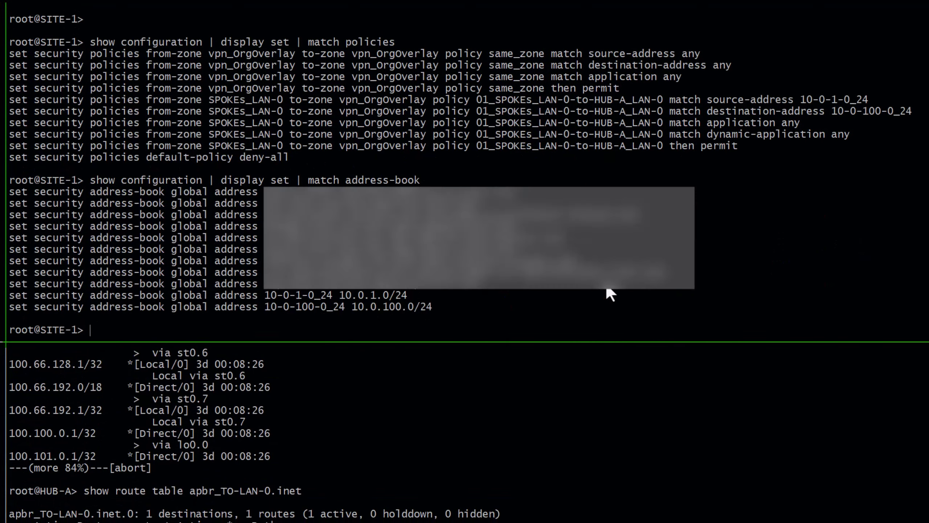